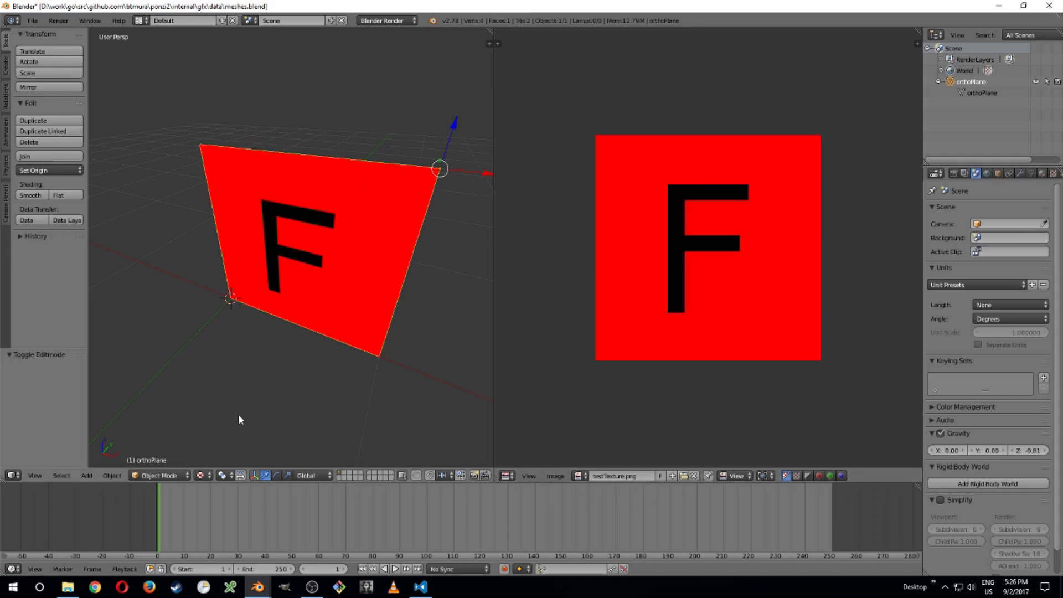
# - Bring Visual Studio Code forward to view meshes.obj and orthoPlane.ply side by side
pyautogui.click(420, 587)
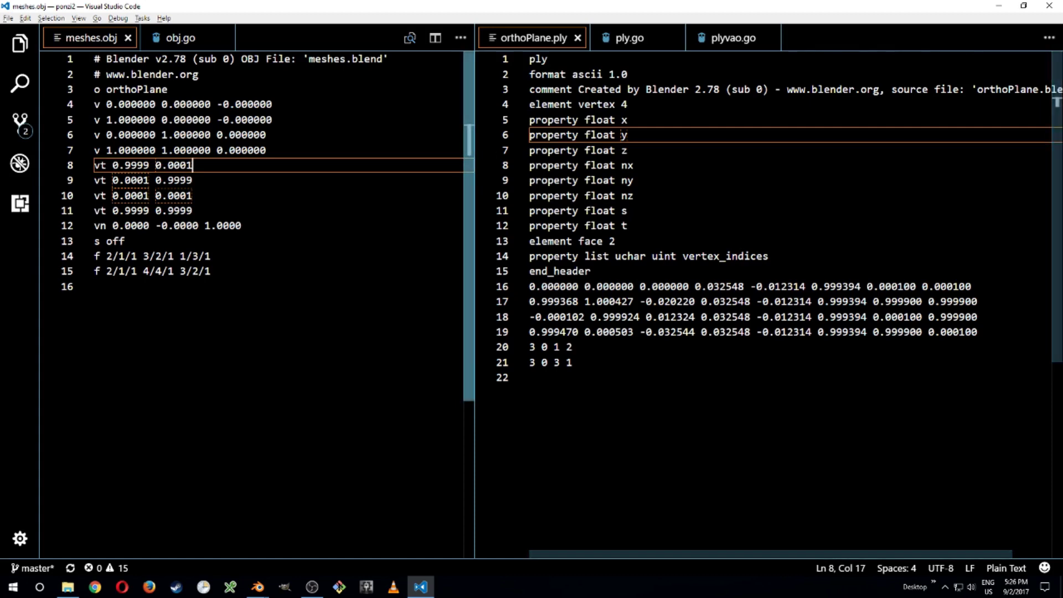
# - Switch to the meshes.blend Blender window showing the F-textured plane
pyautogui.moveTo(257, 586)
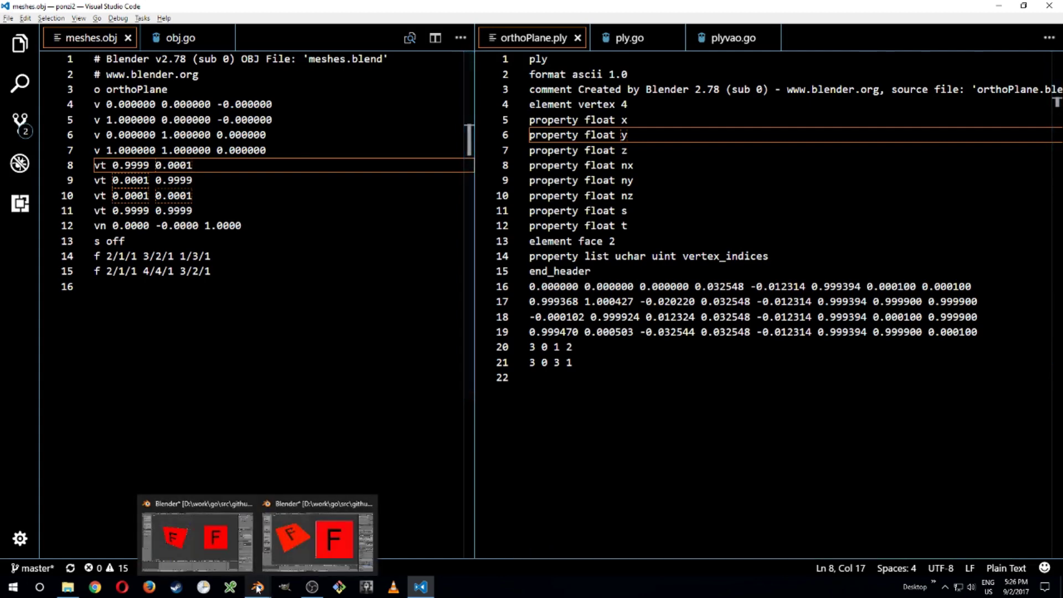
pyautogui.click(236, 538)
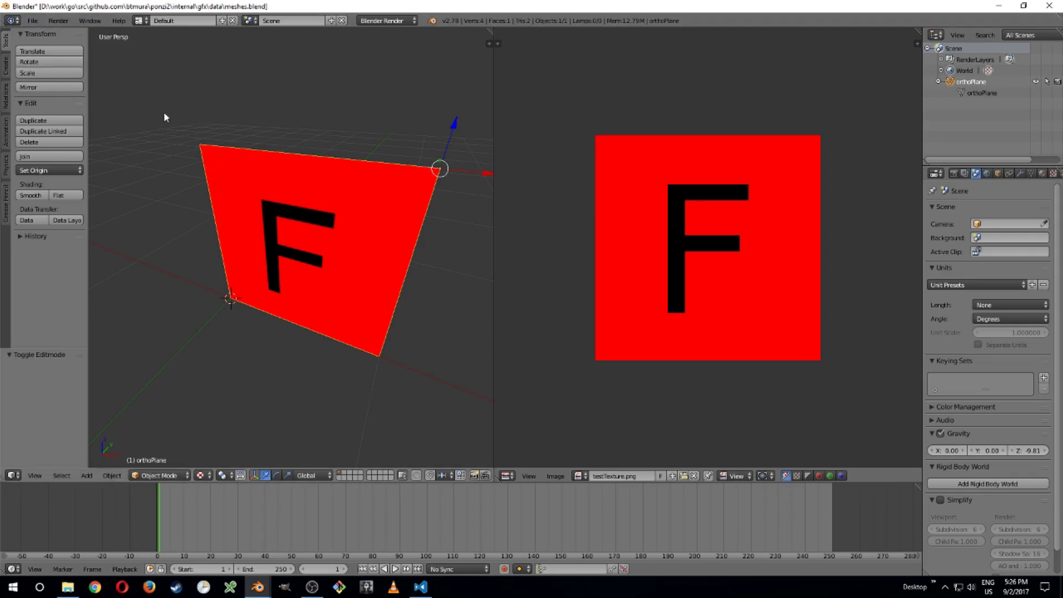
# - Export the F plane as Wavefront OBJ over meshes.obj, then view the result in VS Code
pyautogui.click(32, 22)
pyautogui.moveTo(91, 237)
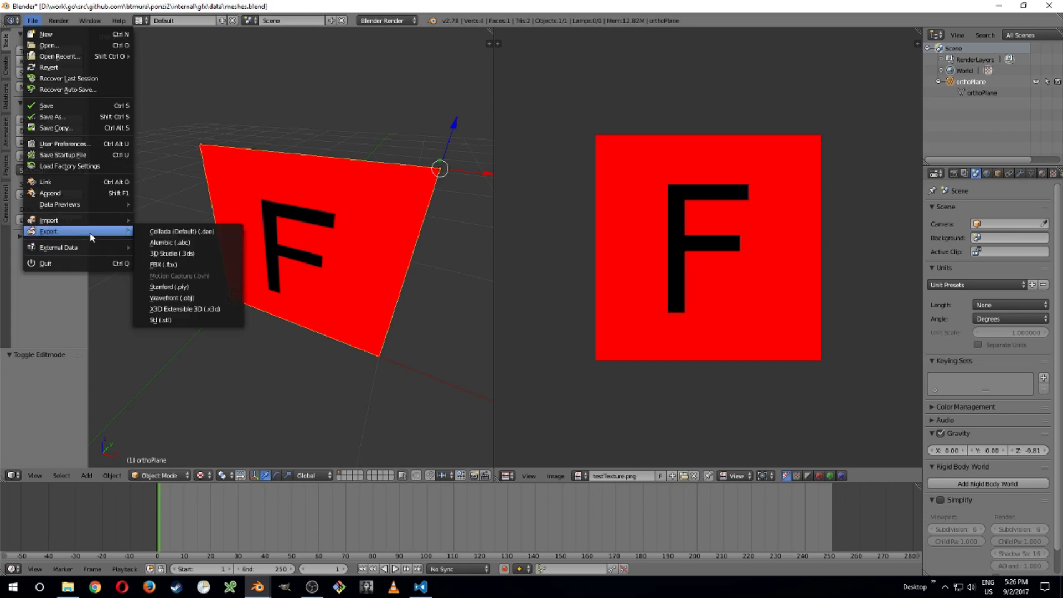
pyautogui.click(188, 298)
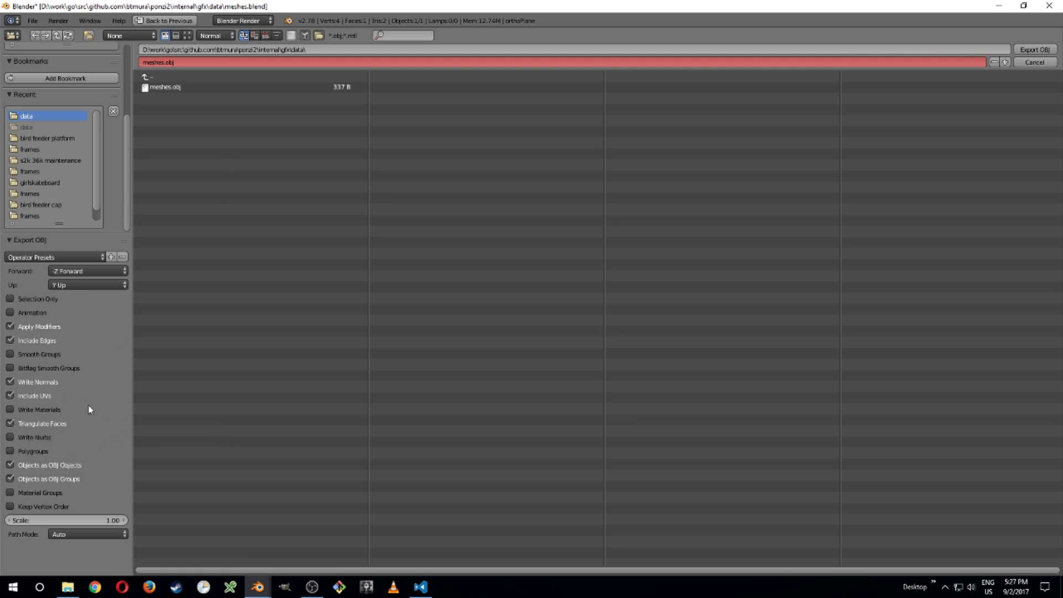
pyautogui.click(200, 87)
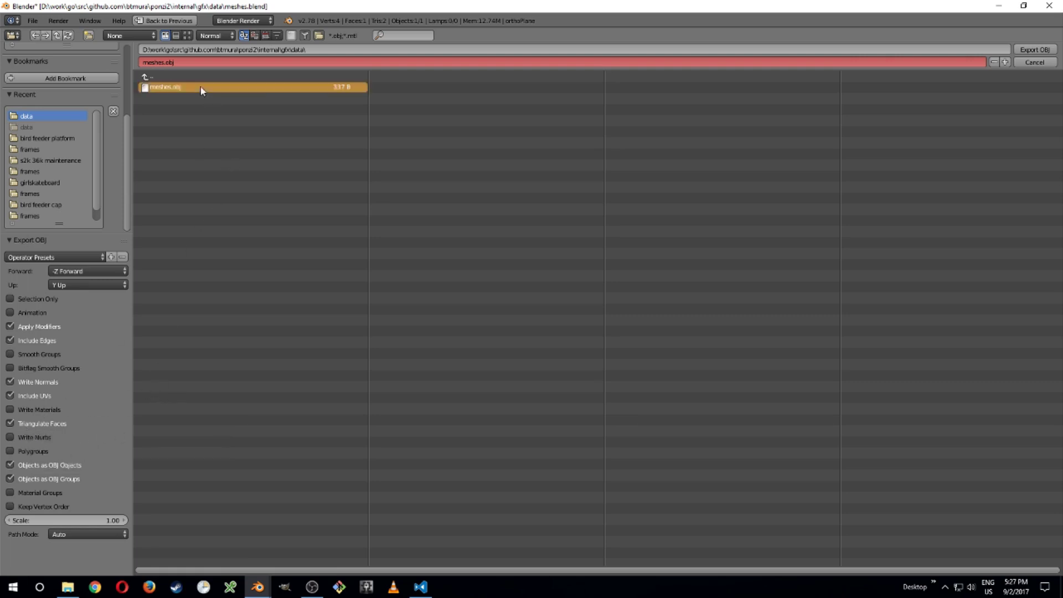
pyautogui.click(1034, 49)
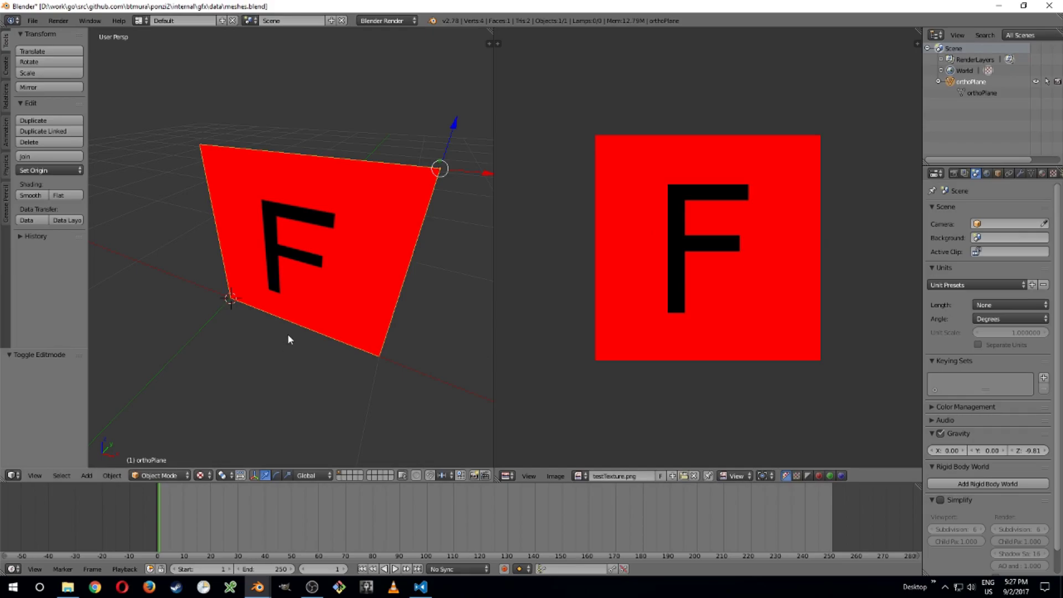
pyautogui.click(420, 587)
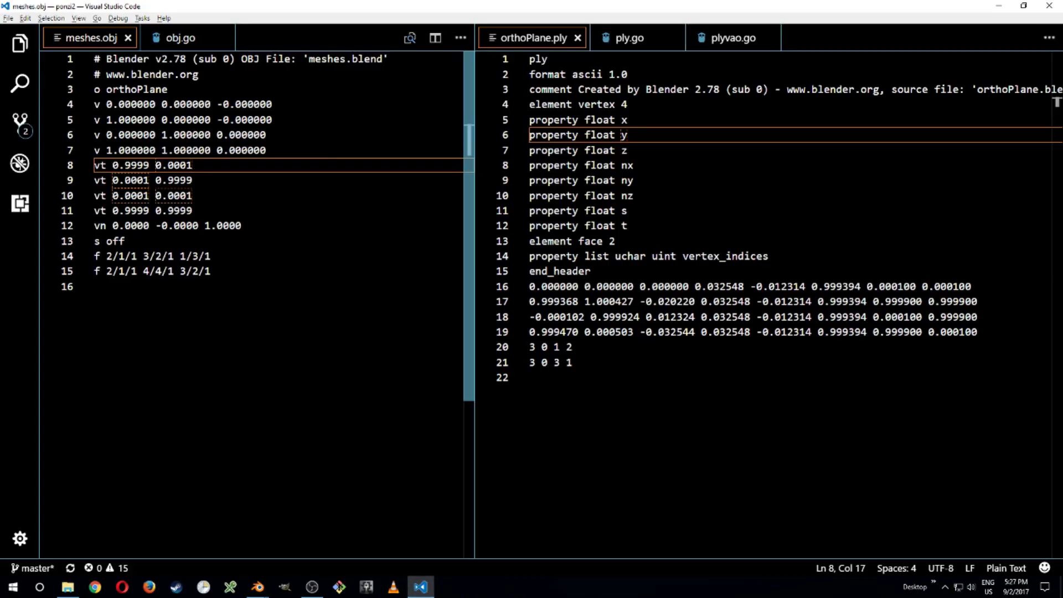
pyautogui.click(95, 89)
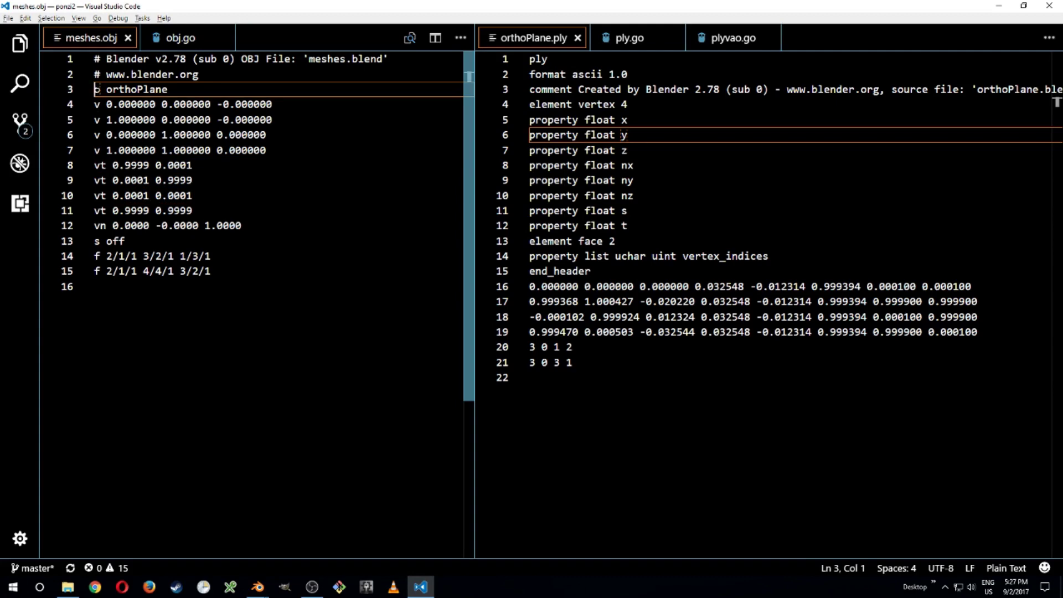
pyautogui.click(100, 104)
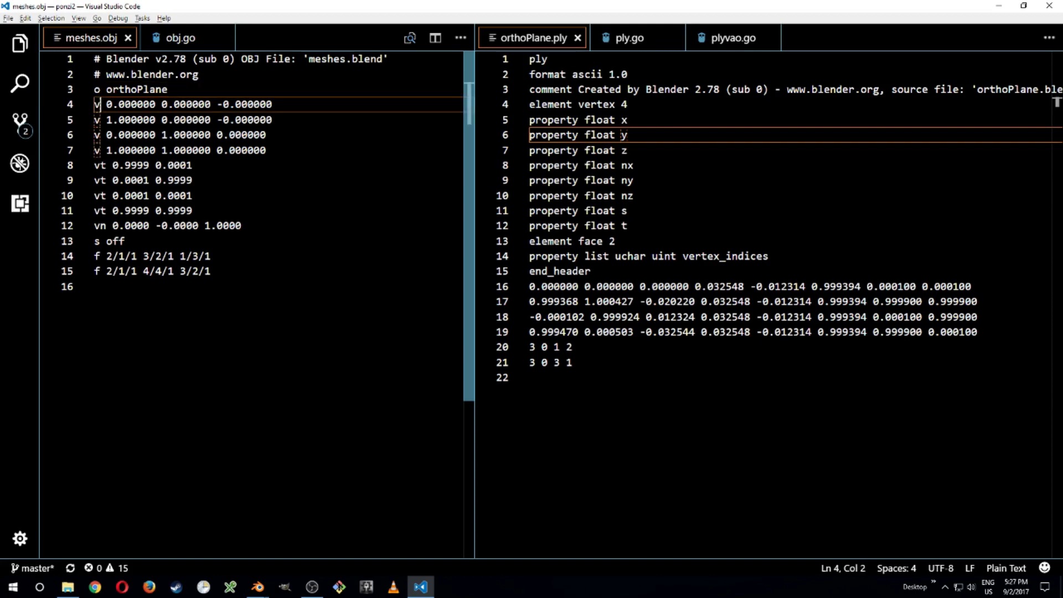
pyautogui.press('Right')
pyautogui.click(254, 104)
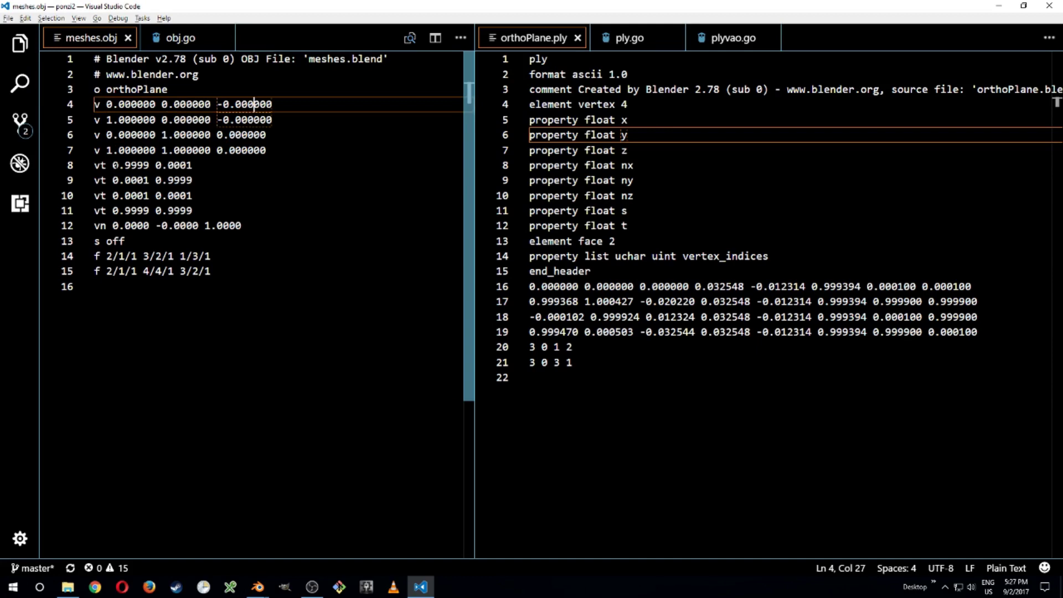
pyautogui.click(131, 165)
pyautogui.press('Down')
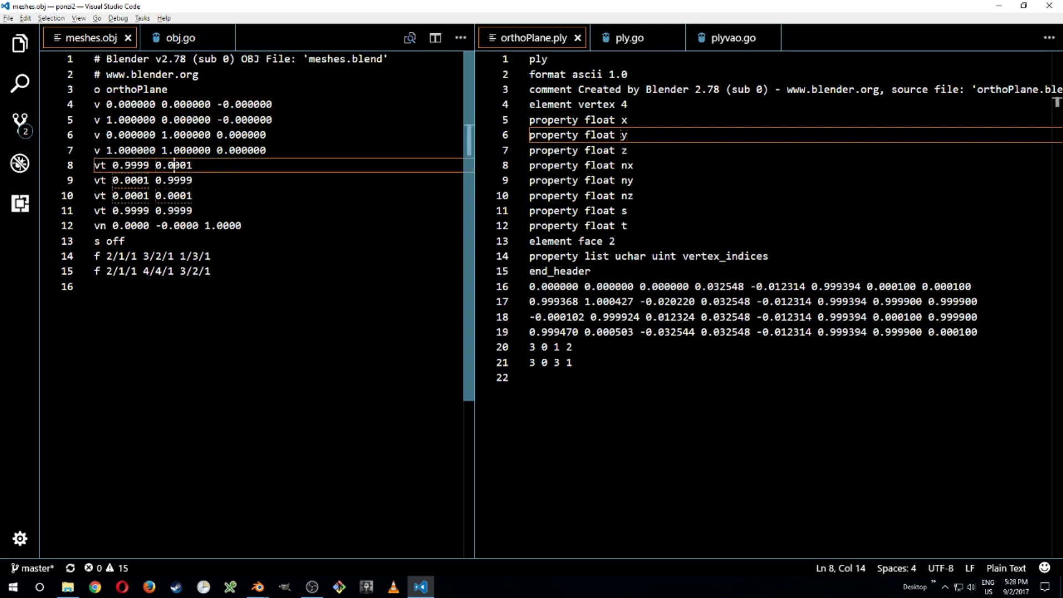
pyautogui.click(174, 180)
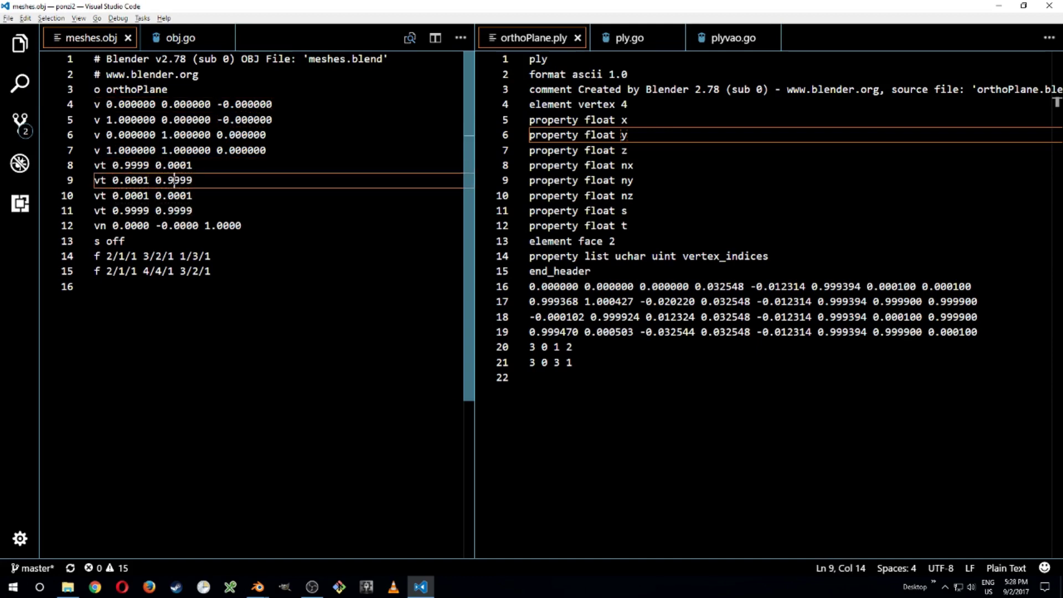
pyautogui.click(106, 225)
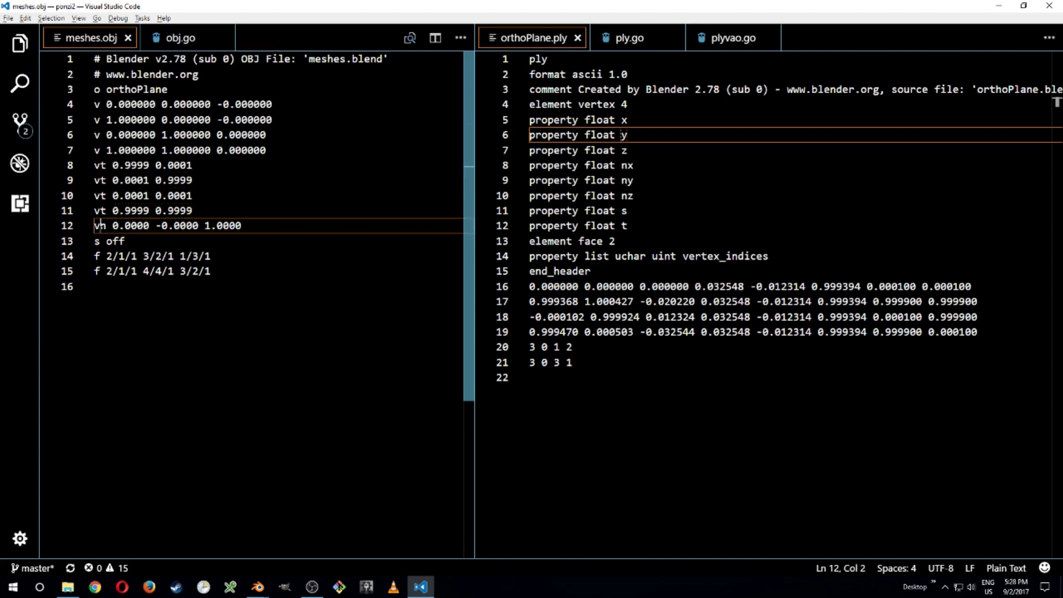
pyautogui.moveTo(112, 226); pyautogui.dragTo(242, 225)
pyautogui.press('Right')
pyautogui.moveTo(97, 256); pyautogui.dragTo(210, 271)
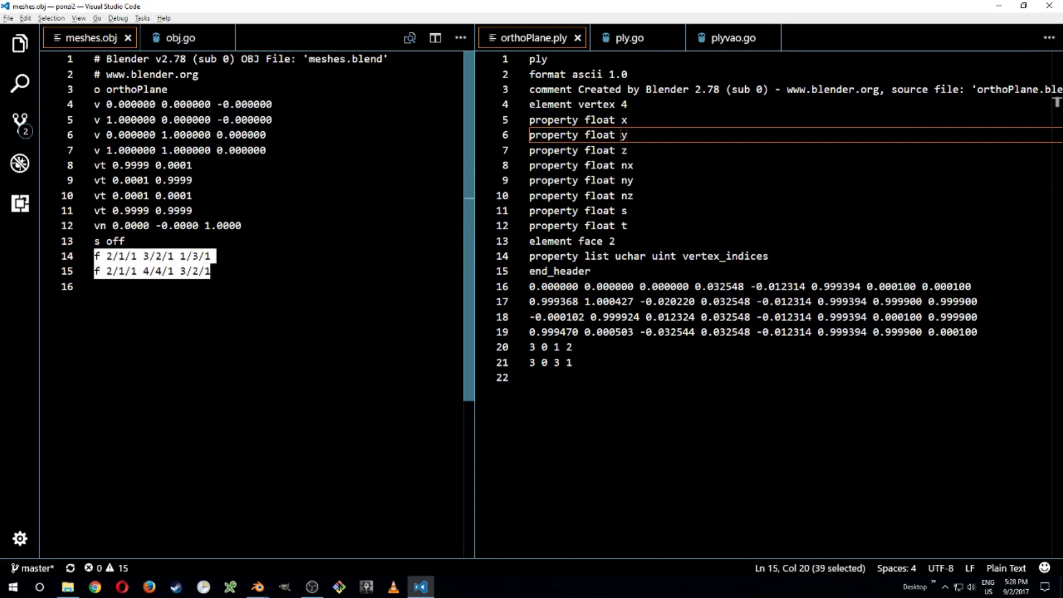
pyautogui.click(122, 256)
pyautogui.moveTo(107, 256); pyautogui.dragTo(136, 255)
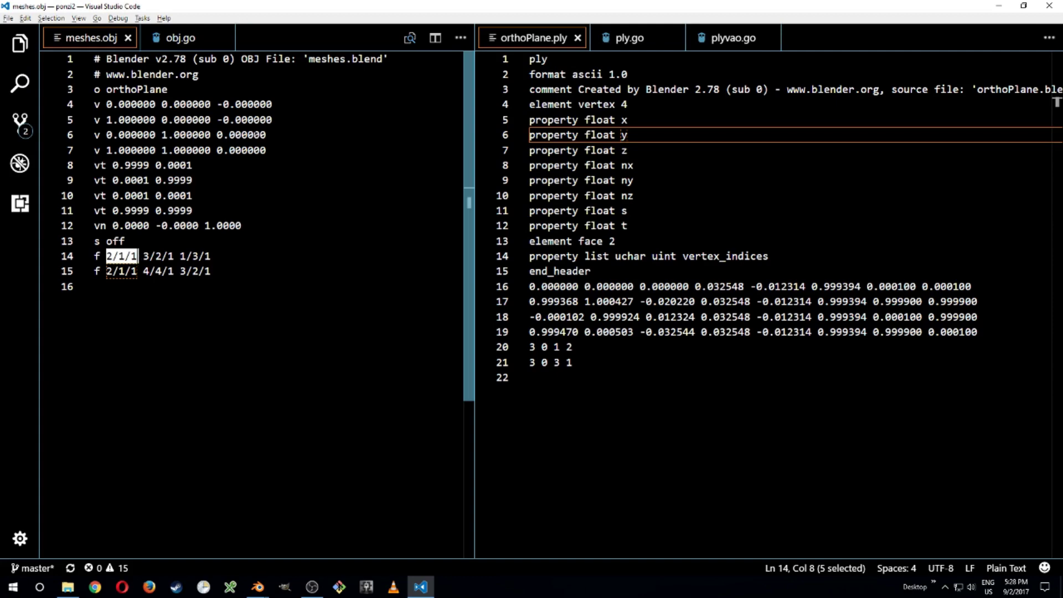
pyautogui.press('Left')
pyautogui.press('Left')
pyautogui.hotkey('shift', 'Right')
pyautogui.moveTo(106, 119); pyautogui.dragTo(272, 119)
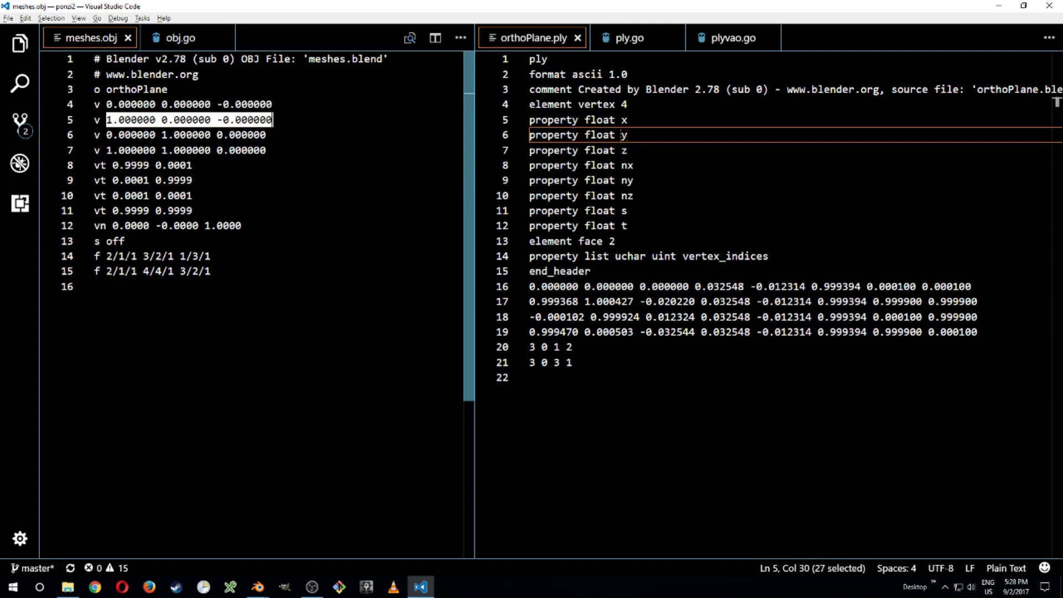
pyautogui.moveTo(113, 255); pyautogui.dragTo(119, 256)
pyautogui.click(113, 165)
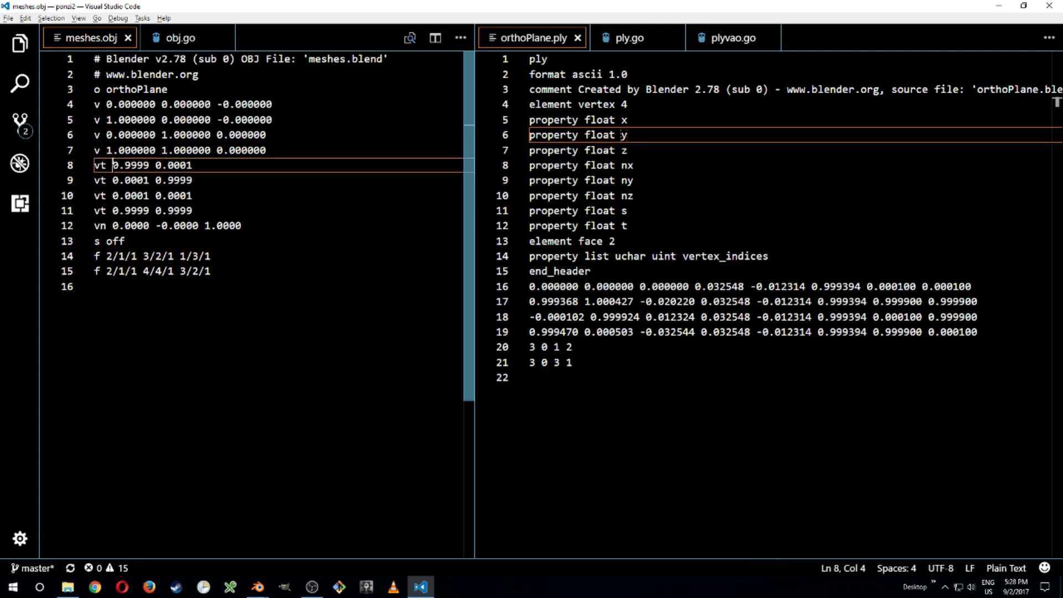
pyautogui.moveTo(112, 165); pyautogui.dragTo(192, 165)
pyautogui.moveTo(131, 256); pyautogui.dragTo(142, 256)
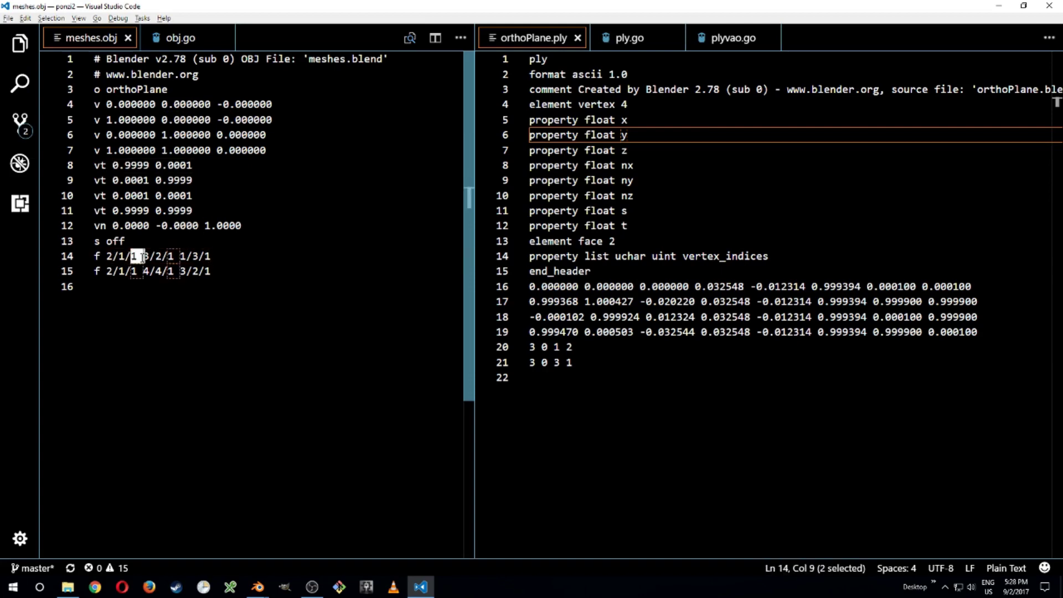
pyautogui.hotkey('shift', 'Left')
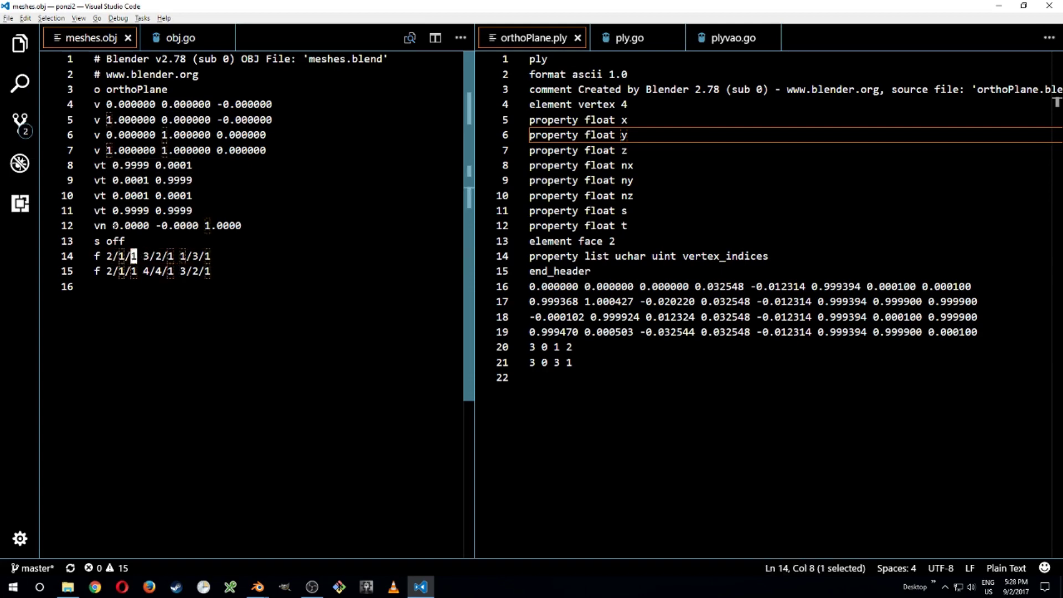
pyautogui.click(112, 226)
pyautogui.moveTo(113, 225); pyautogui.dragTo(241, 225)
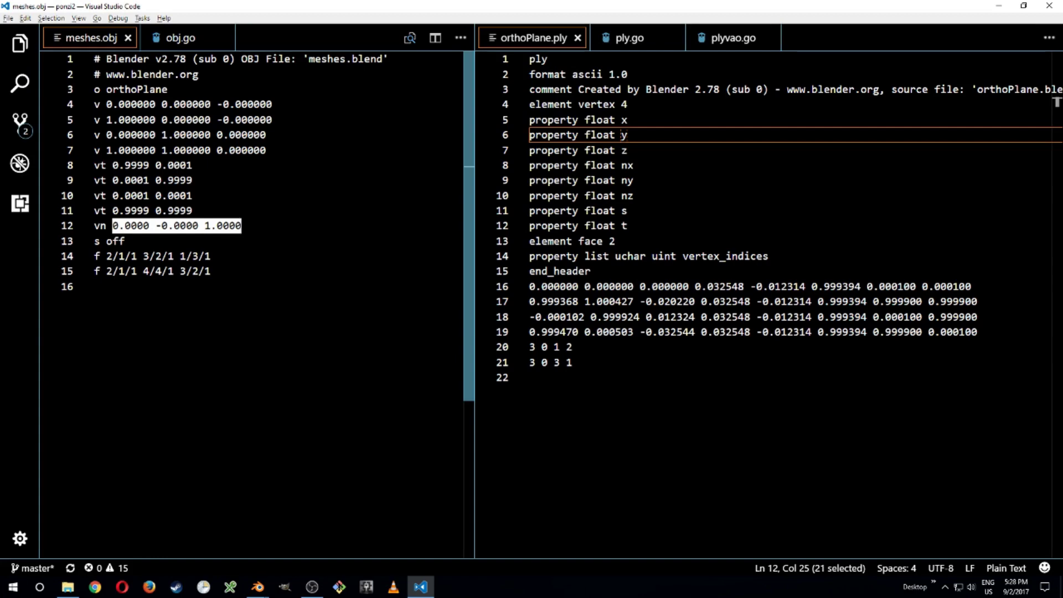
pyautogui.moveTo(211, 271)
pyautogui.mouseDown()
pyautogui.moveTo(96, 256)
pyautogui.moveTo(200, 255)
pyautogui.mouseUp()
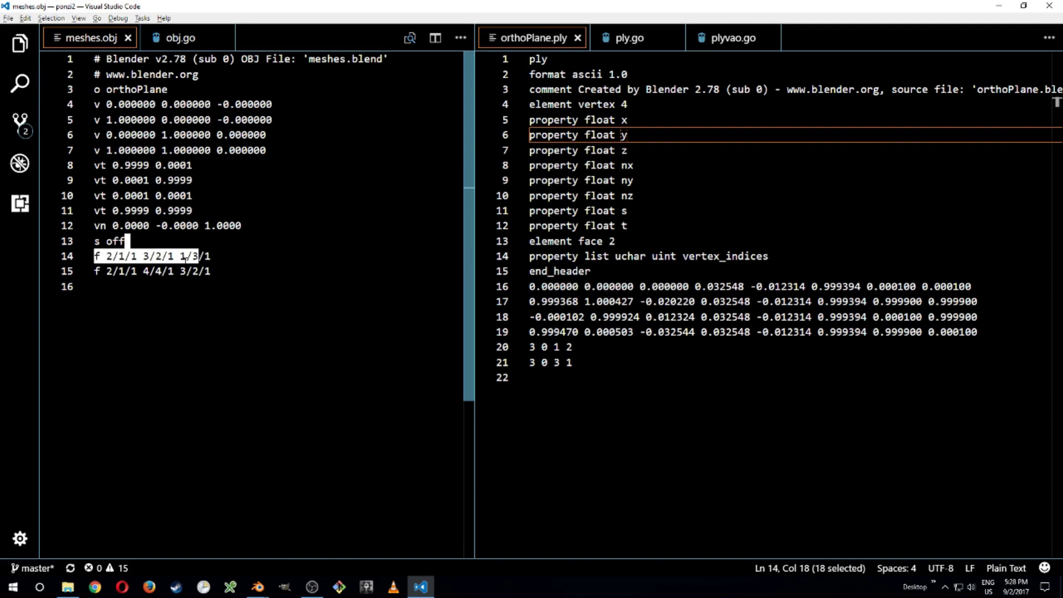
pyautogui.click(180, 271)
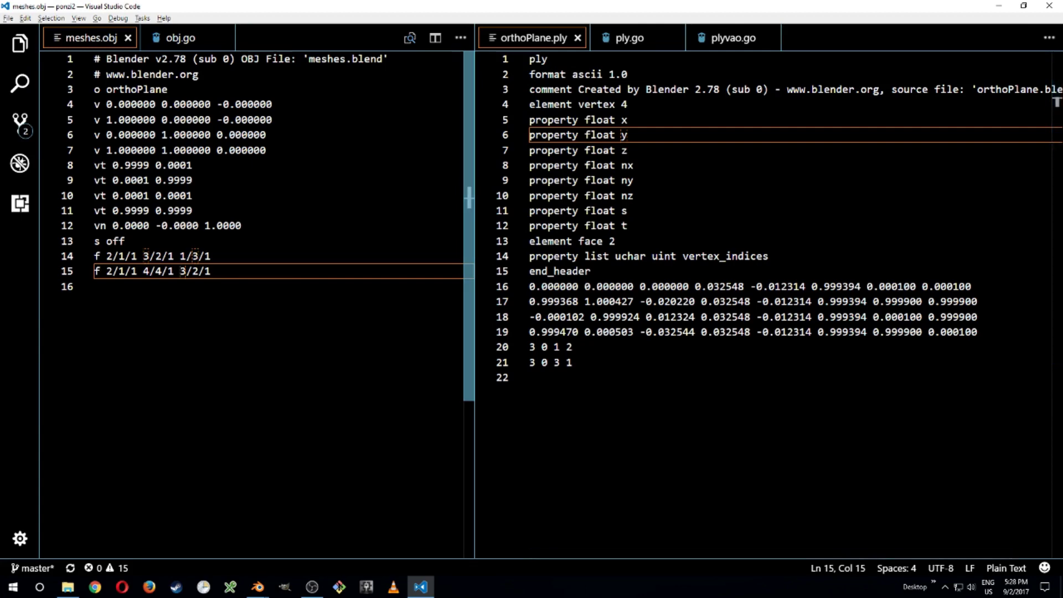
pyautogui.moveTo(94, 256); pyautogui.dragTo(137, 271)
pyautogui.moveTo(258, 587)
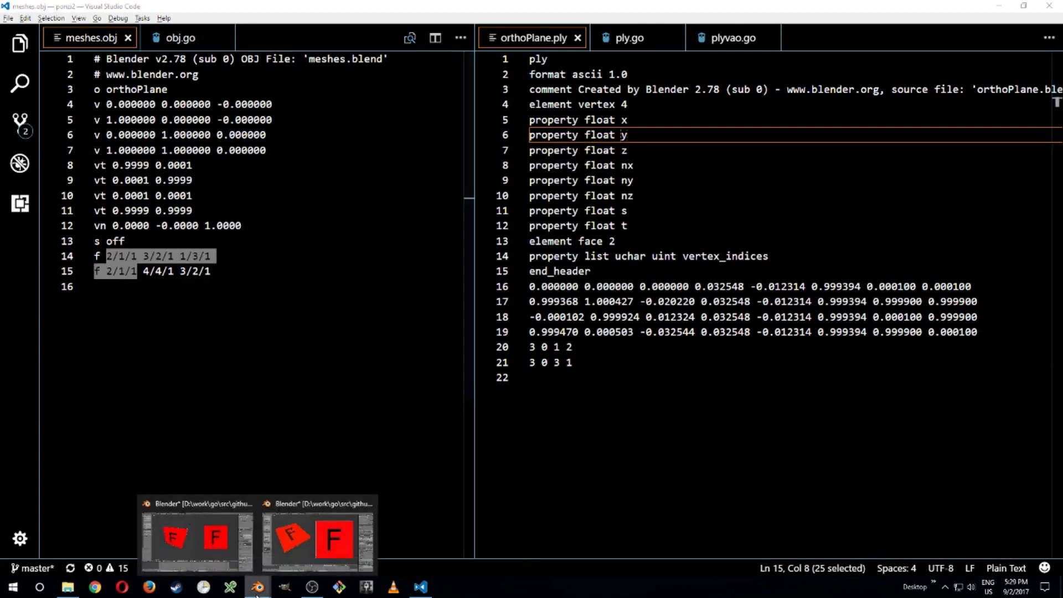
# - Switch to orthoPlane.blend and take its plane back to Object Mode
pyautogui.click(299, 531)
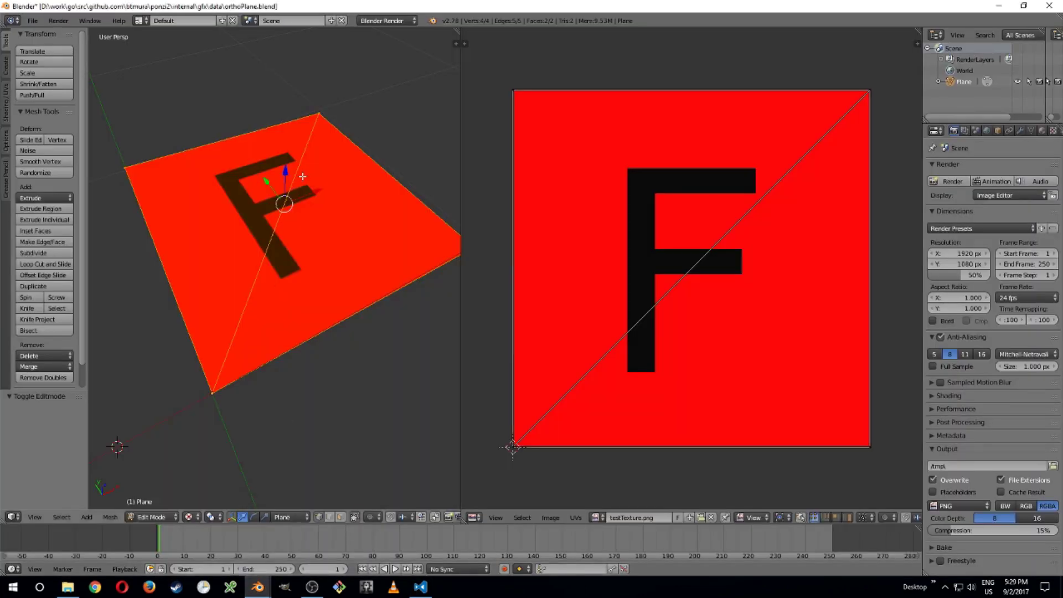
pyautogui.press('Tab')
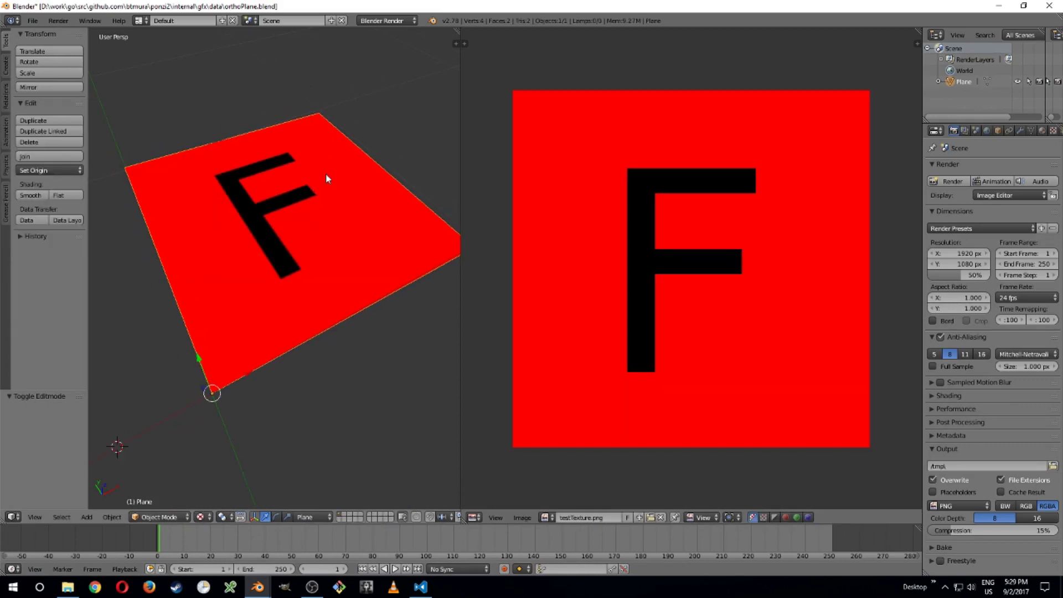
pyautogui.scroll(-2, 326, 174)
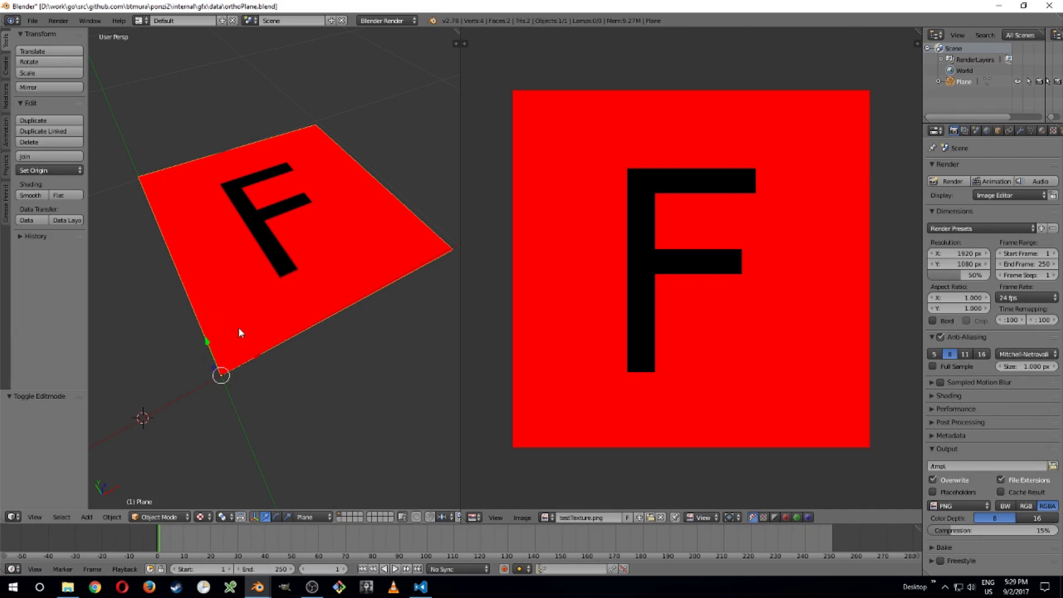
pyautogui.scroll(-1, 239, 329)
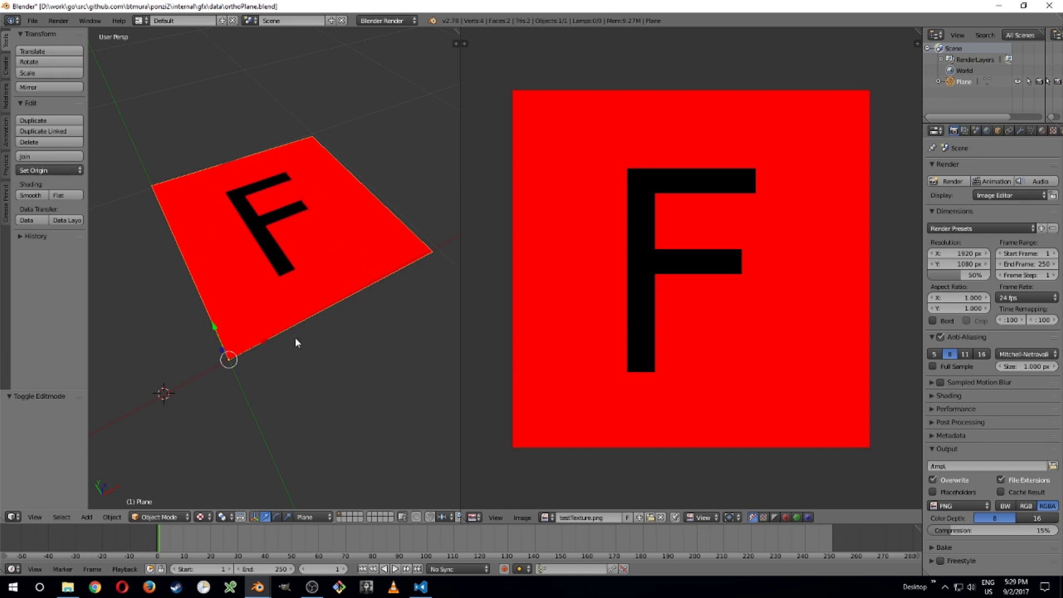
# - Switch briefly to the meshes.blend window, then back to orthoPlane.blend
pyautogui.moveTo(261, 588)
pyautogui.click(211, 553)
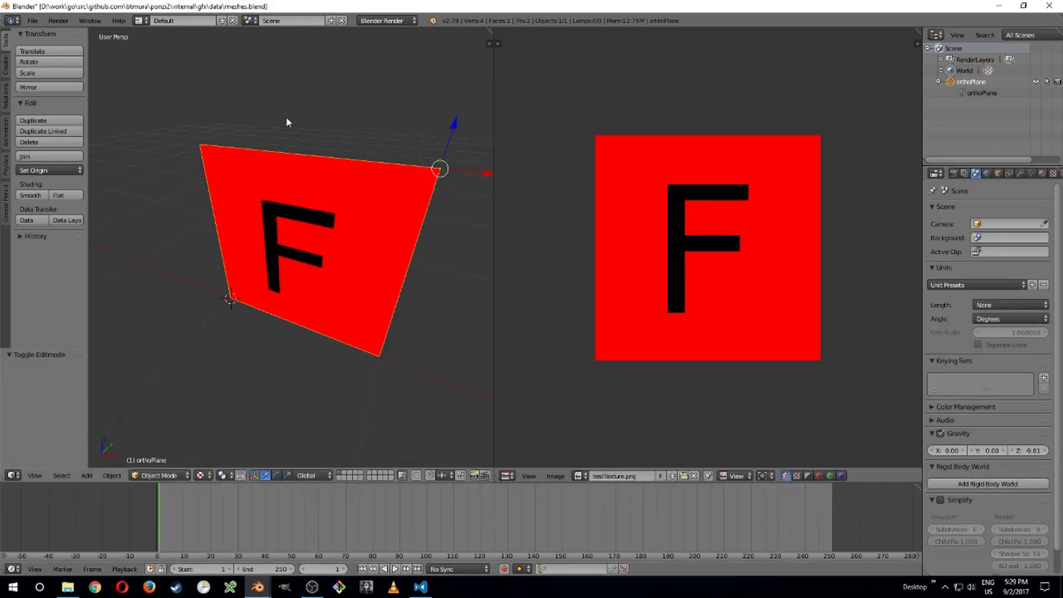
pyautogui.moveTo(257, 587)
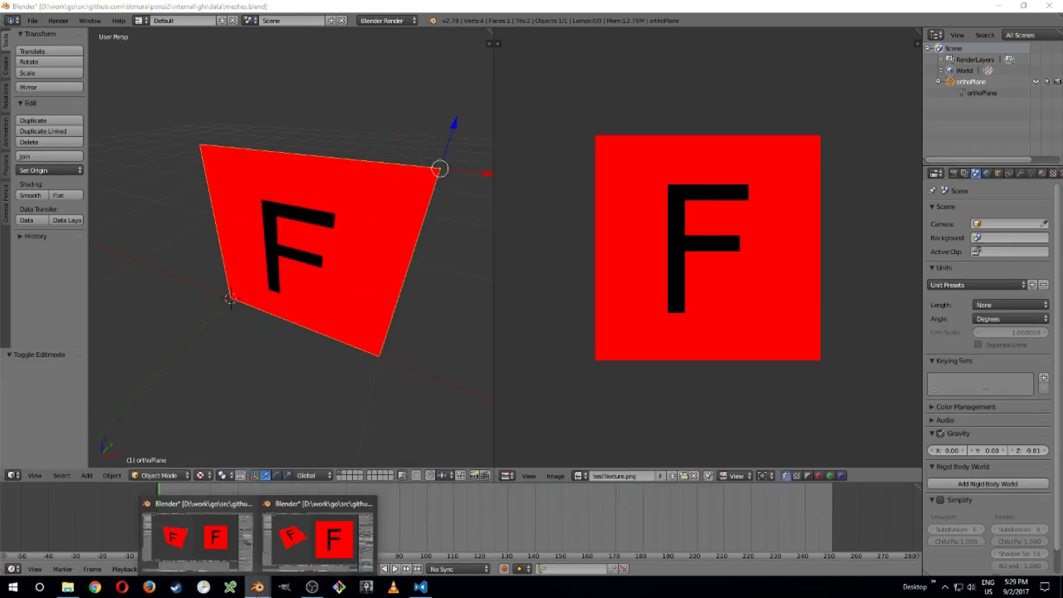
pyautogui.click(302, 546)
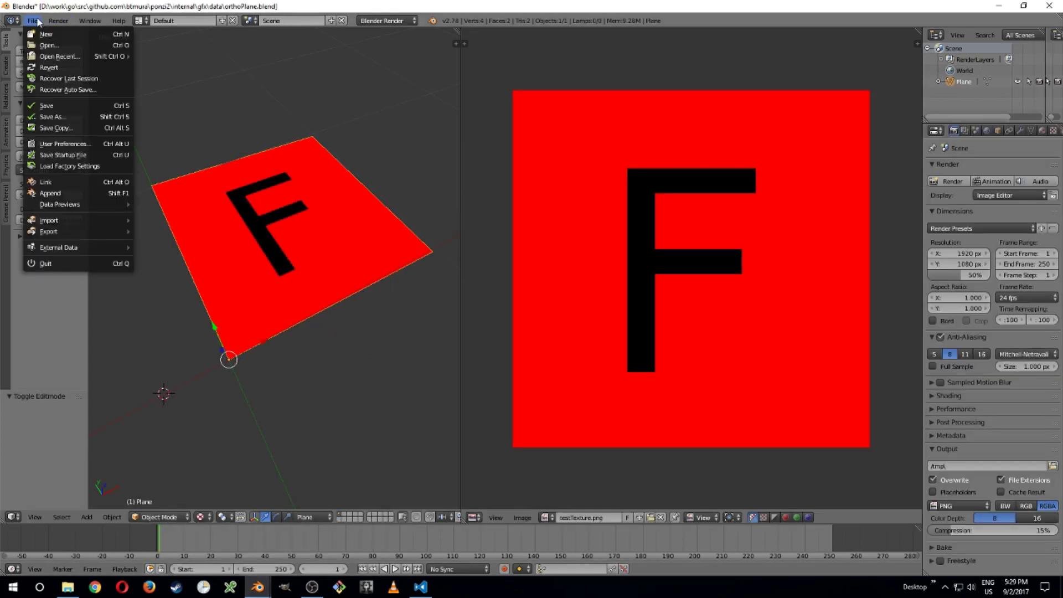
# - Set up a Stanford PLY export to orthoPlane.ply with UVs left enabled
pyautogui.moveTo(81, 231)
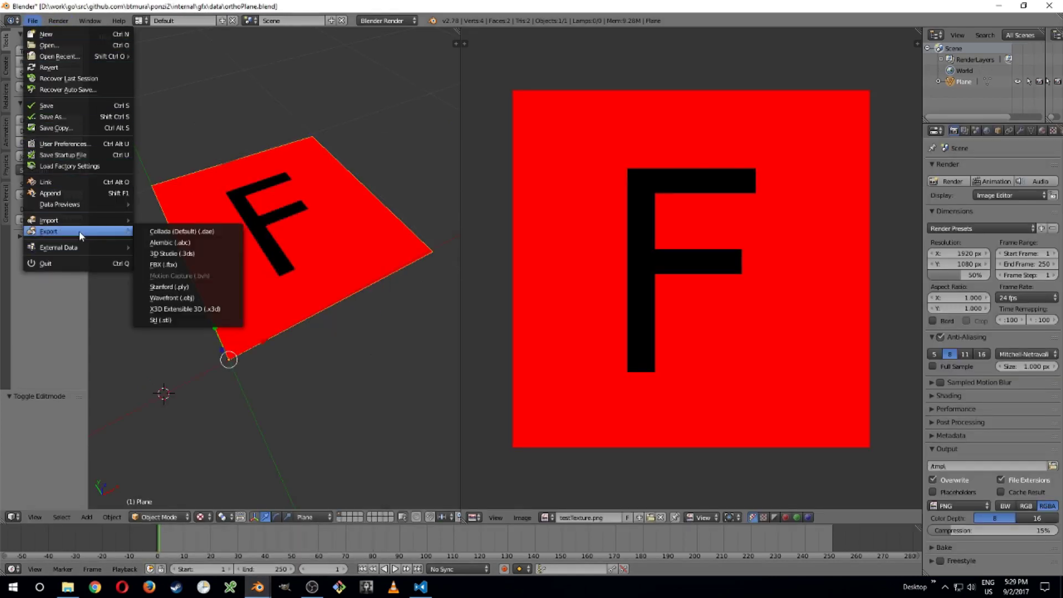
pyautogui.click(201, 289)
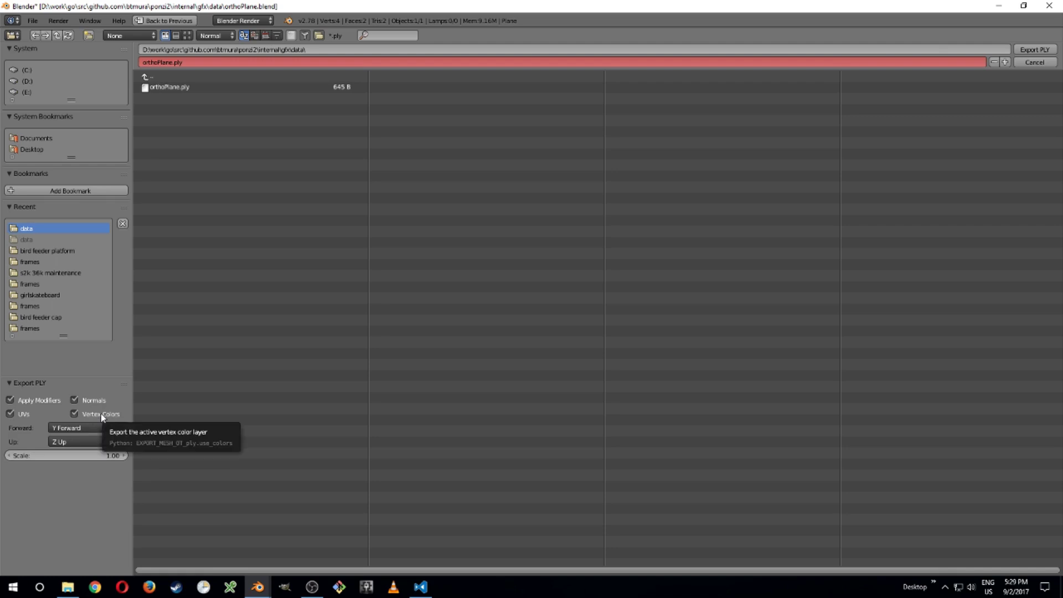
pyautogui.click(30, 414)
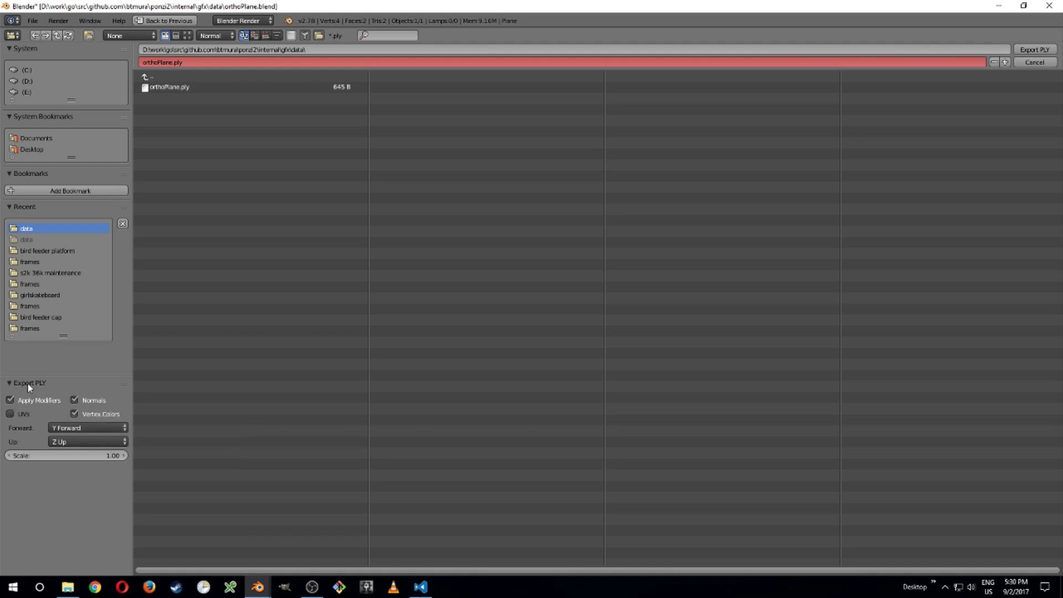
pyautogui.click(16, 415)
# - Write out orthoPlane.ply and put the plane into Edit Mode
pyautogui.click(1035, 50)
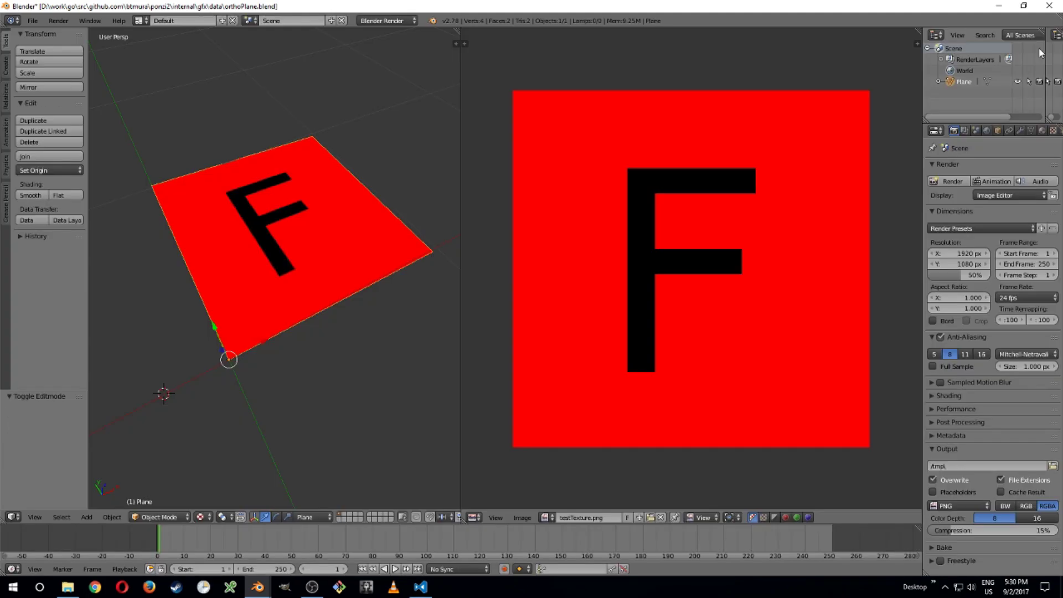
pyautogui.press('Tab')
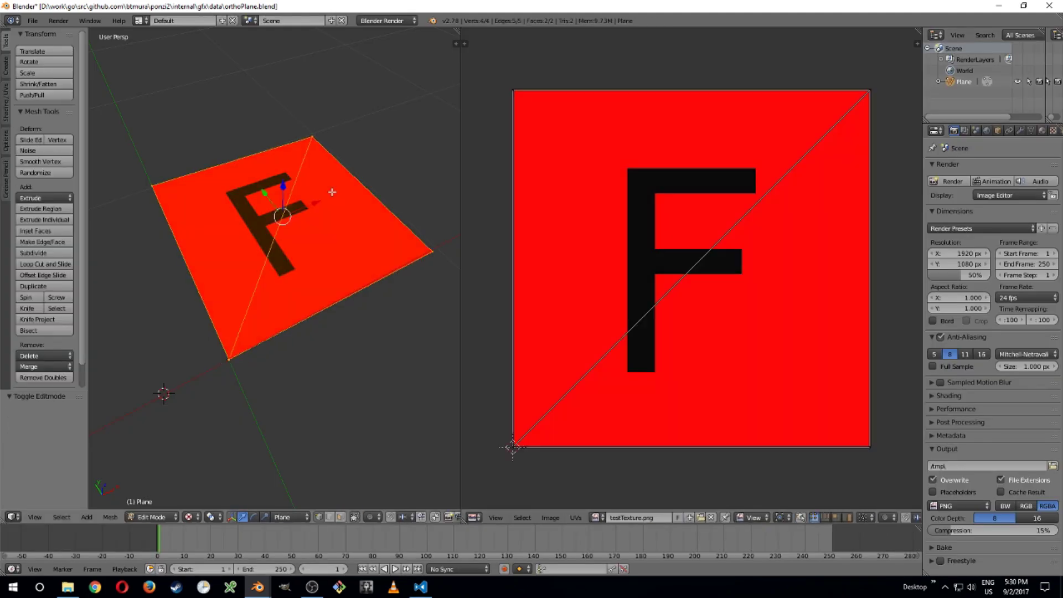
pyautogui.scroll(2, 339, 193)
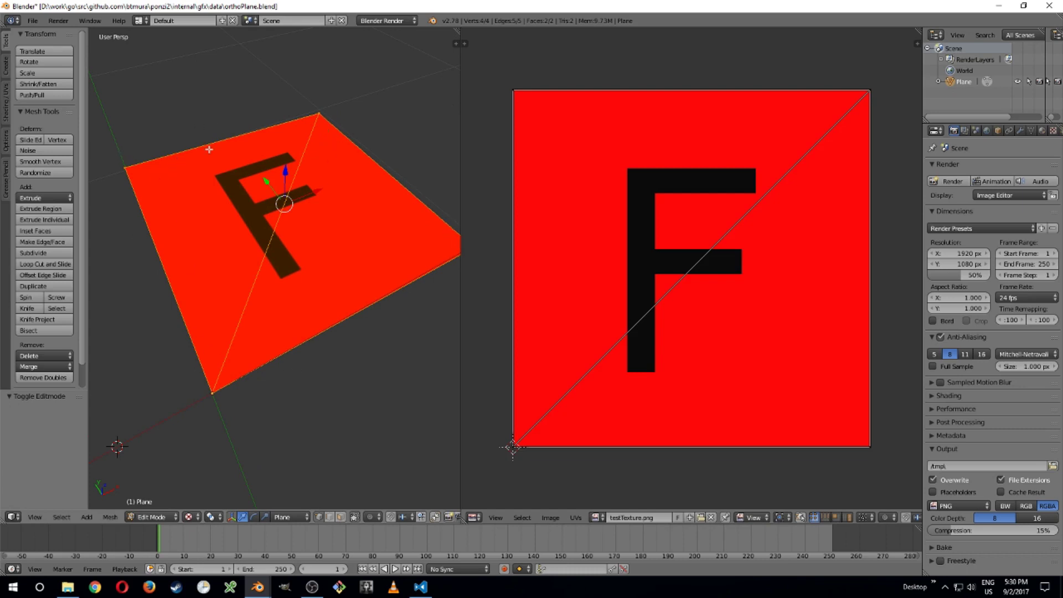
pyautogui.press('Tab')
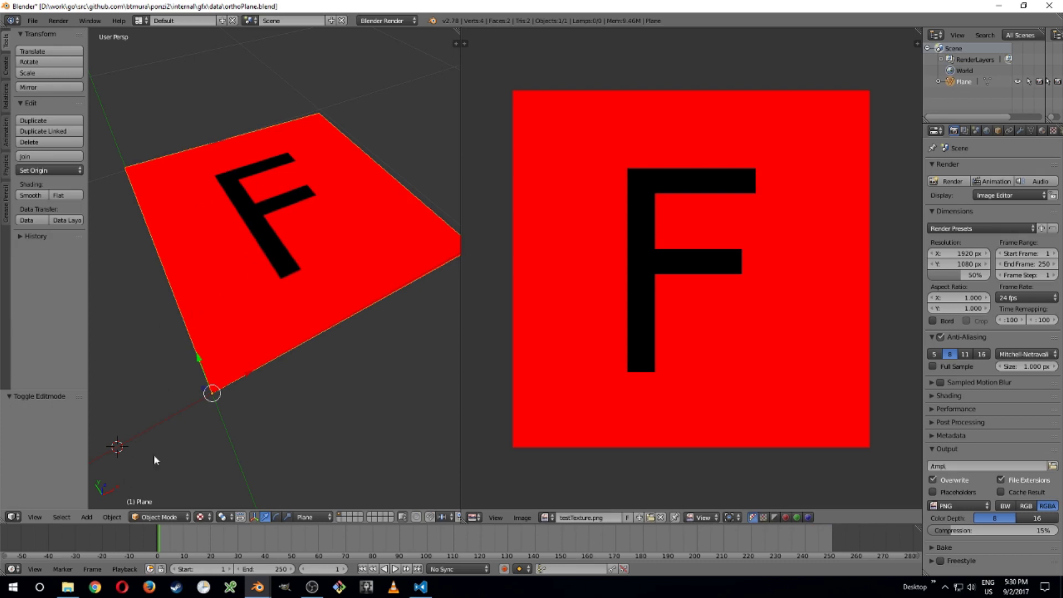
pyautogui.press('Tab')
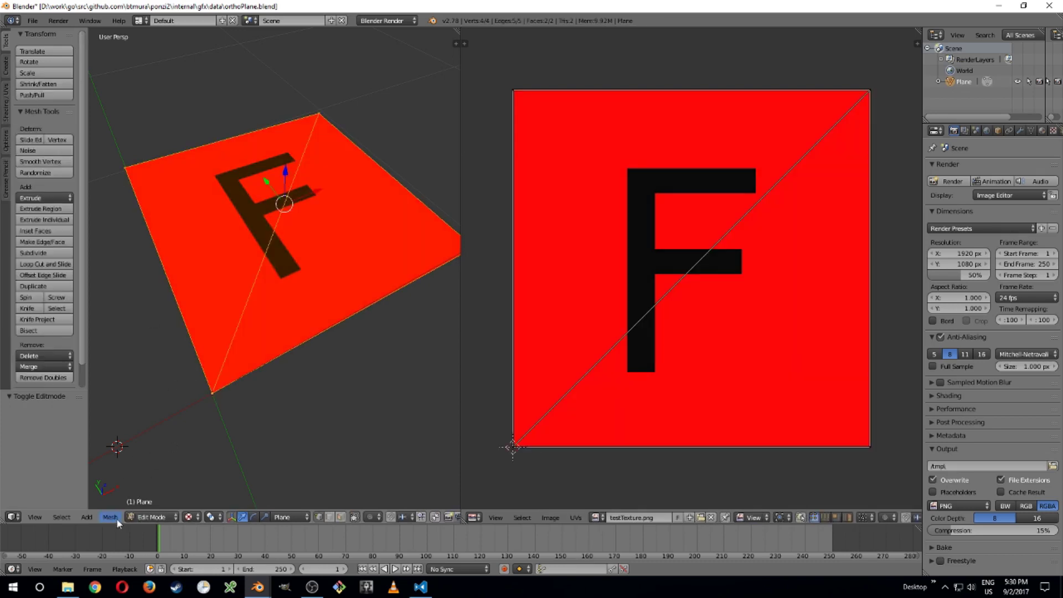
# - Triangulate the plane's faces with Mesh > Faces > Triangulate Faces
pyautogui.click(111, 517)
pyautogui.moveTo(162, 354)
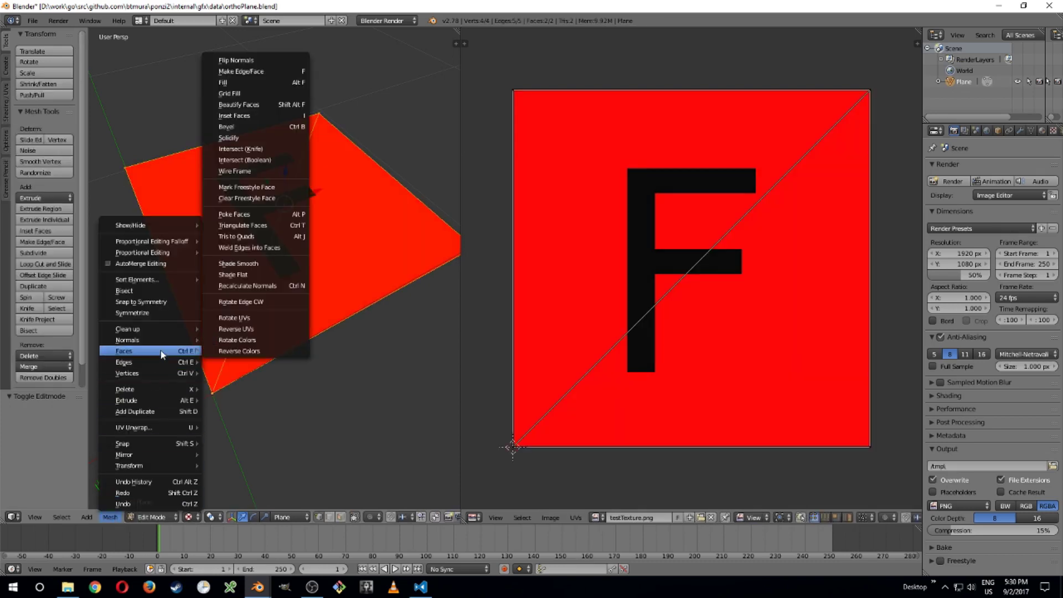
pyautogui.click(254, 225)
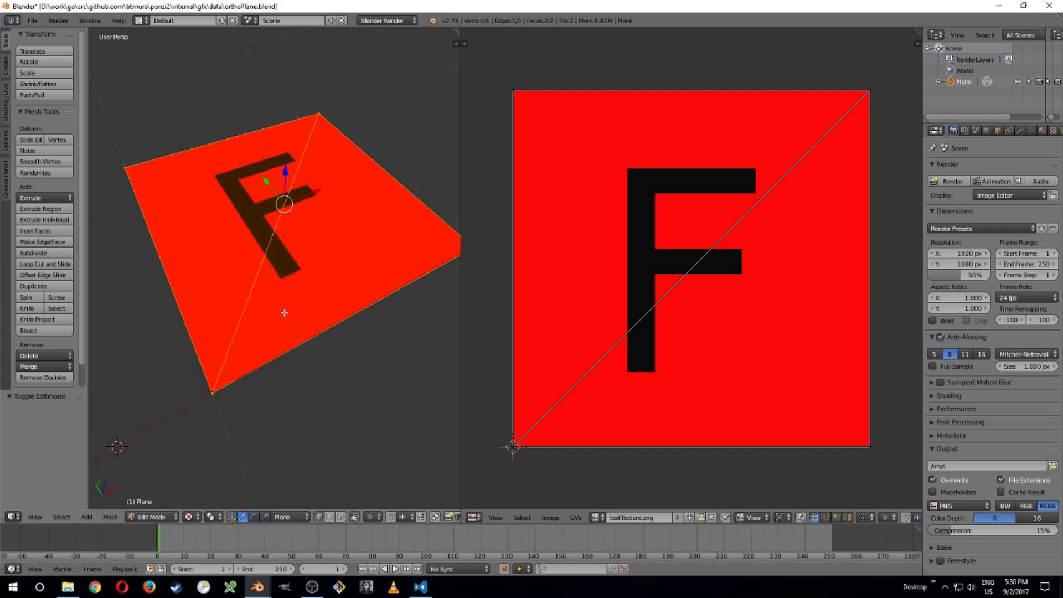
# - In VS Code, highlight orthoPlane.ply's 'element vertex 4' header line word by word
pyautogui.click(421, 588)
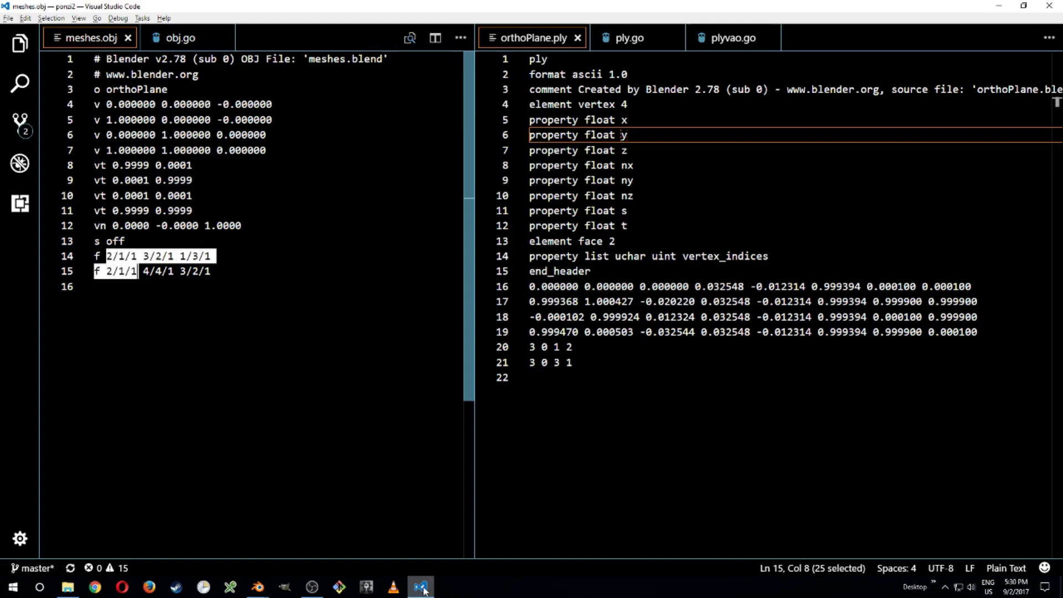
pyautogui.click(615, 240)
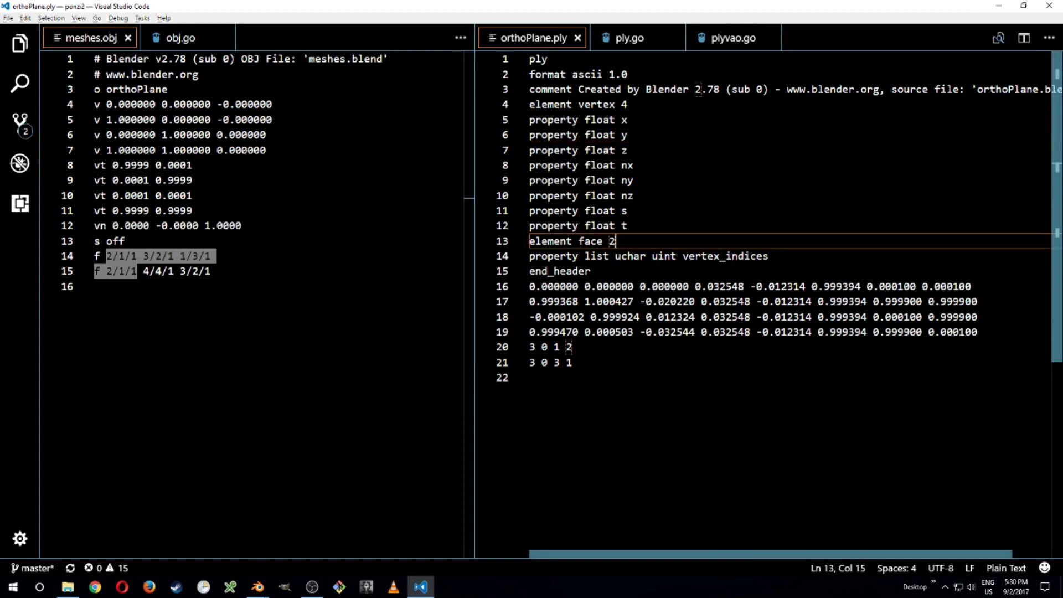
pyautogui.moveTo(553, 377); pyautogui.dragTo(529, 58)
pyautogui.click(667, 211)
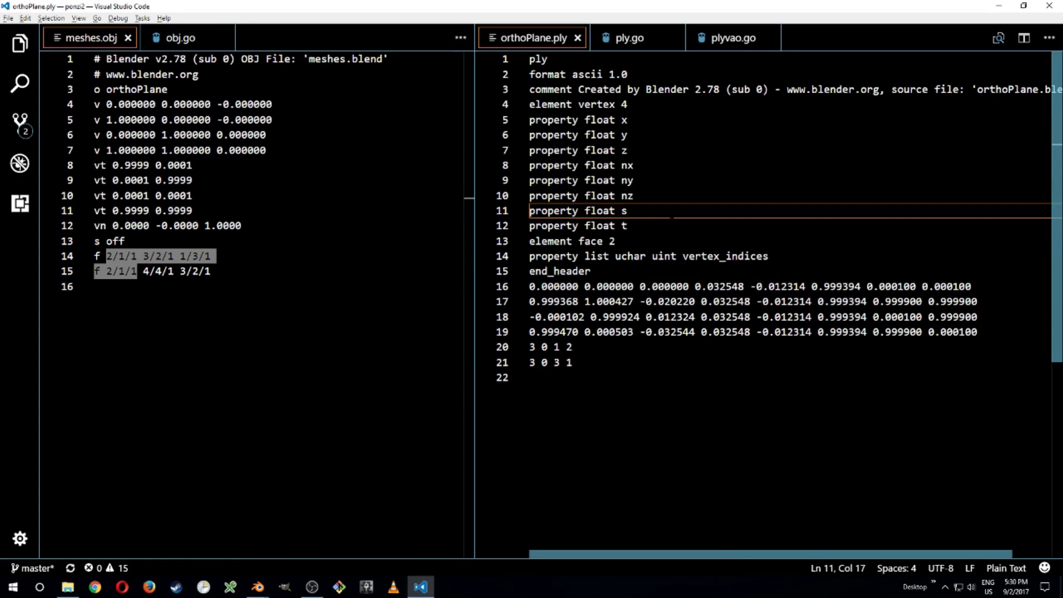
pyautogui.doubleClick(548, 104)
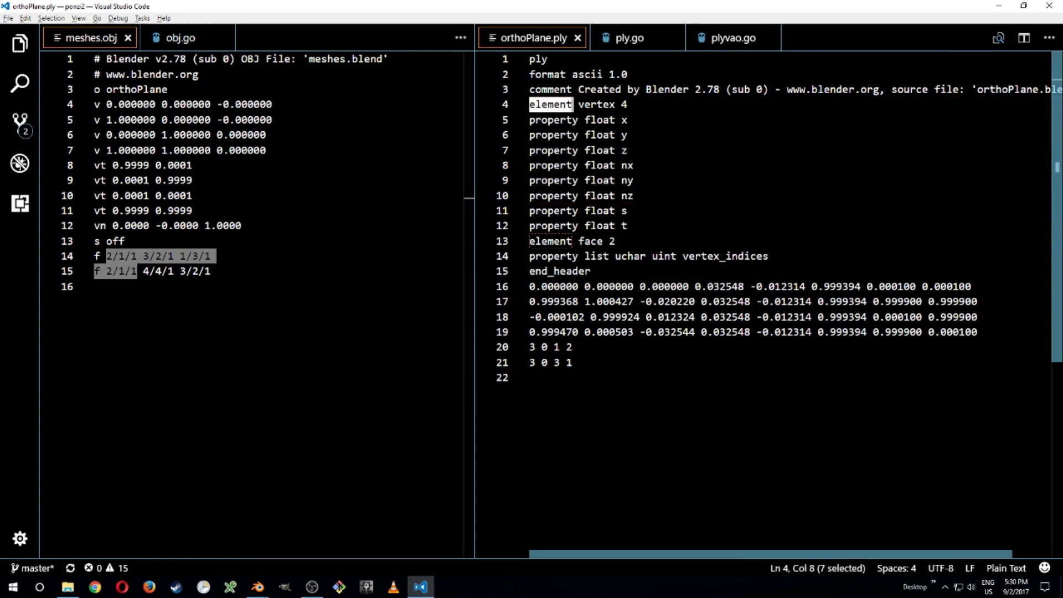
pyautogui.click(541, 105)
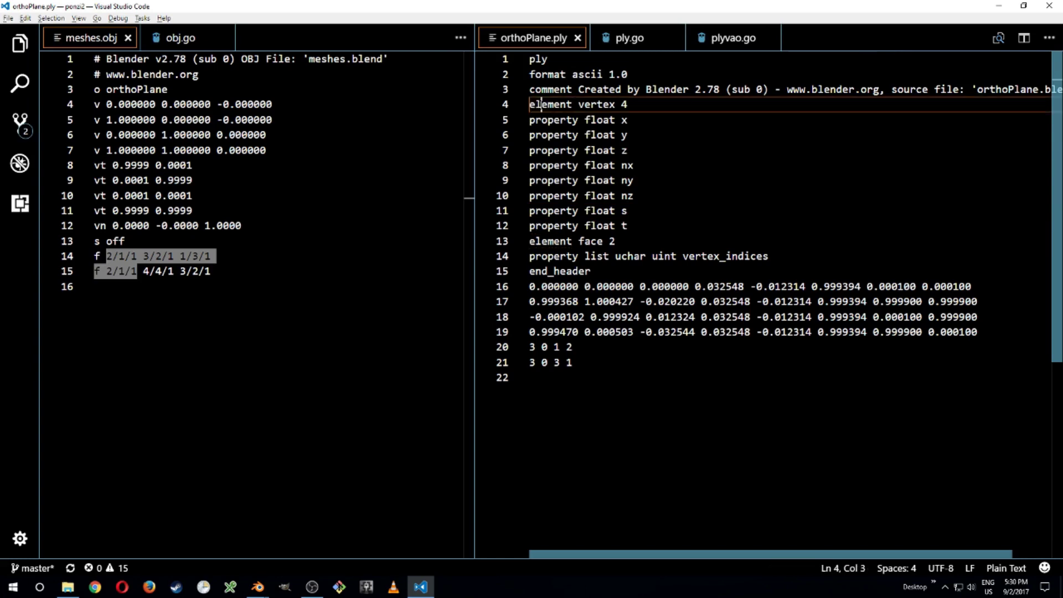
pyautogui.doubleClick(542, 104)
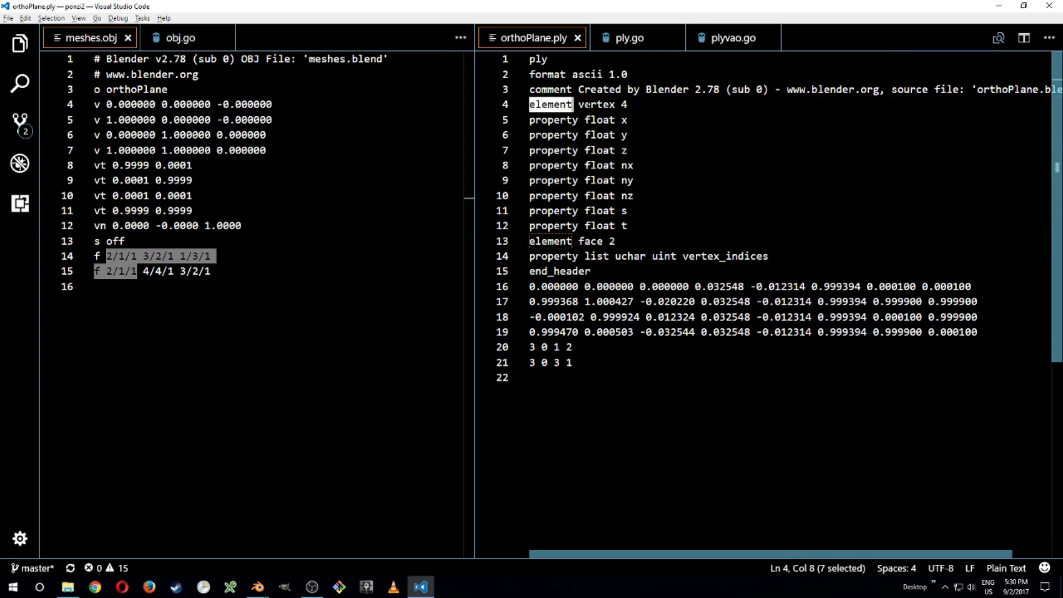
pyautogui.doubleClick(587, 104)
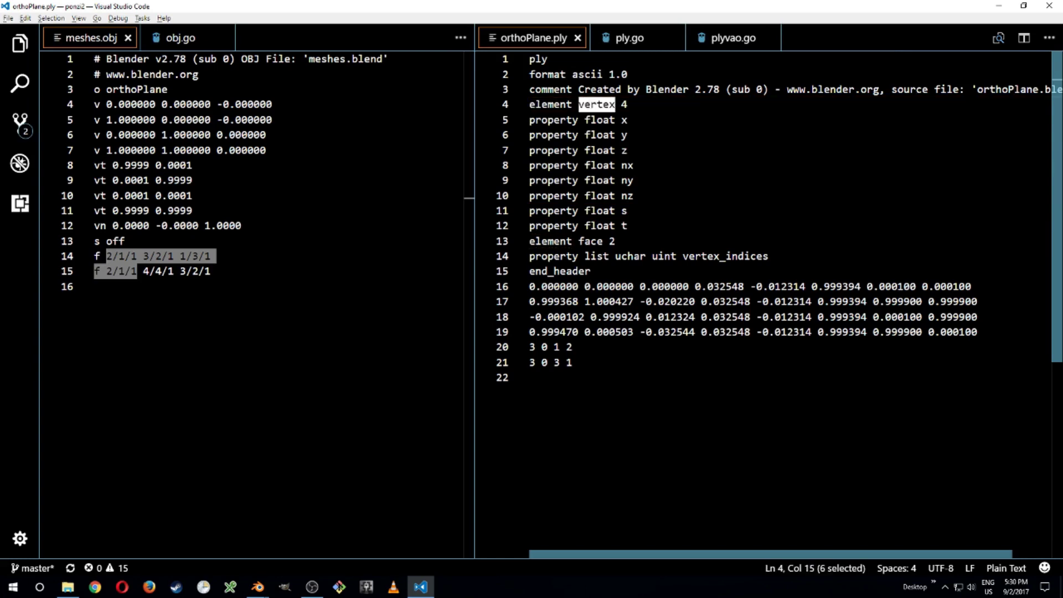
pyautogui.click(621, 104)
pyautogui.doubleClick(623, 104)
pyautogui.click(627, 104)
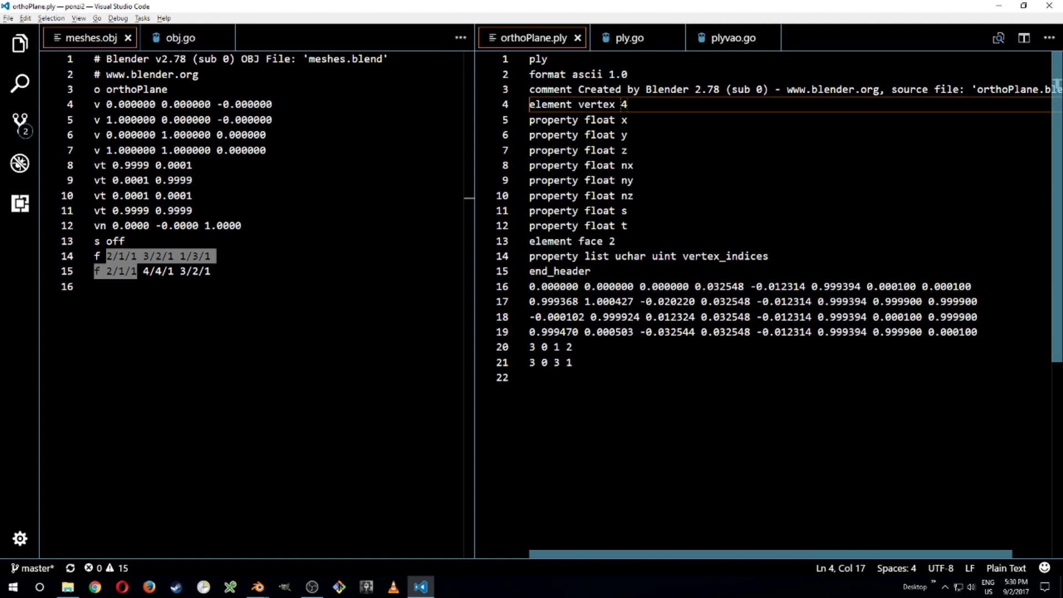
# - Highlight the four vertex rows 16–19, the 'element face 2' line and face lines 20–21
pyautogui.moveTo(978, 332); pyautogui.dragTo(523, 286)
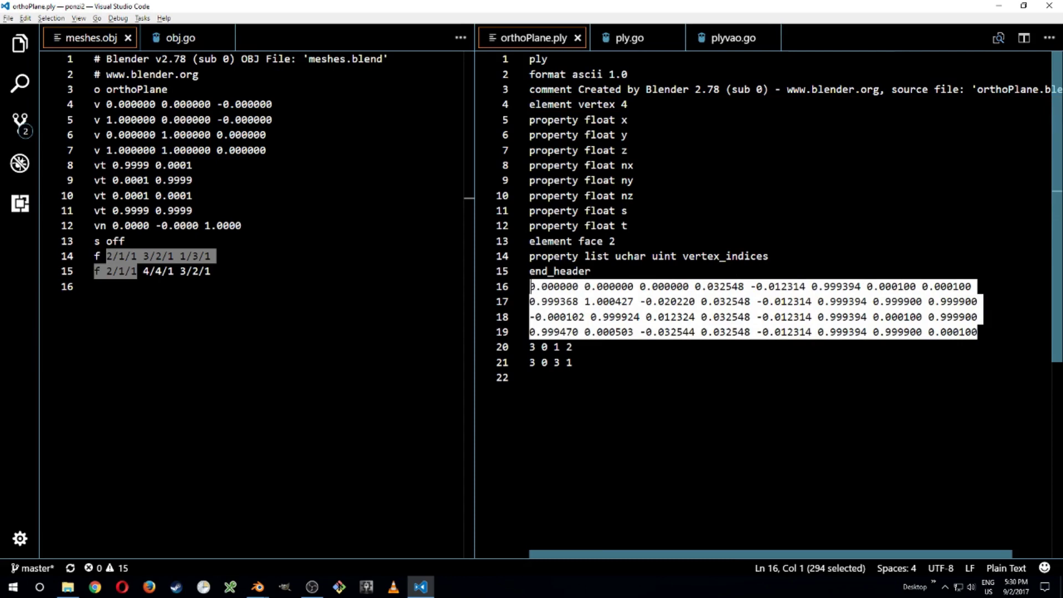
pyautogui.click(614, 241)
pyautogui.moveTo(614, 241); pyautogui.dragTo(530, 242)
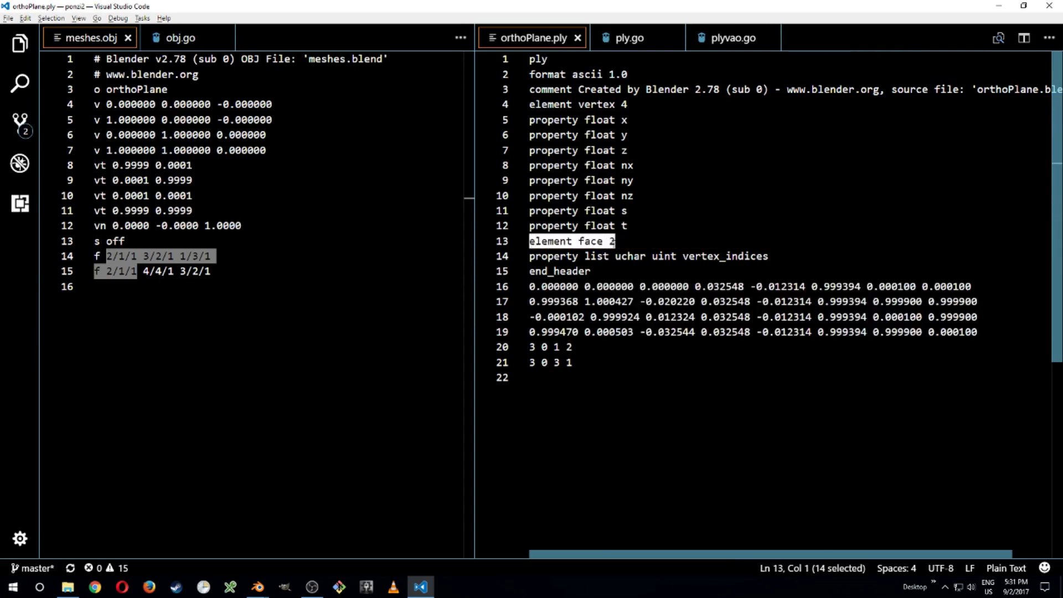
pyautogui.press('Right')
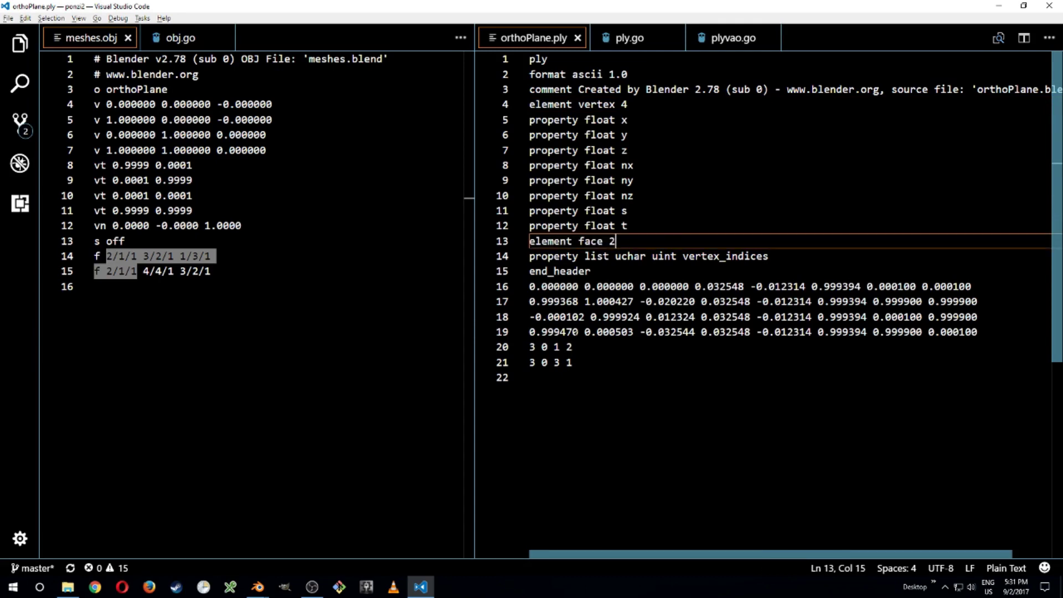
pyautogui.moveTo(573, 362); pyautogui.dragTo(516, 345)
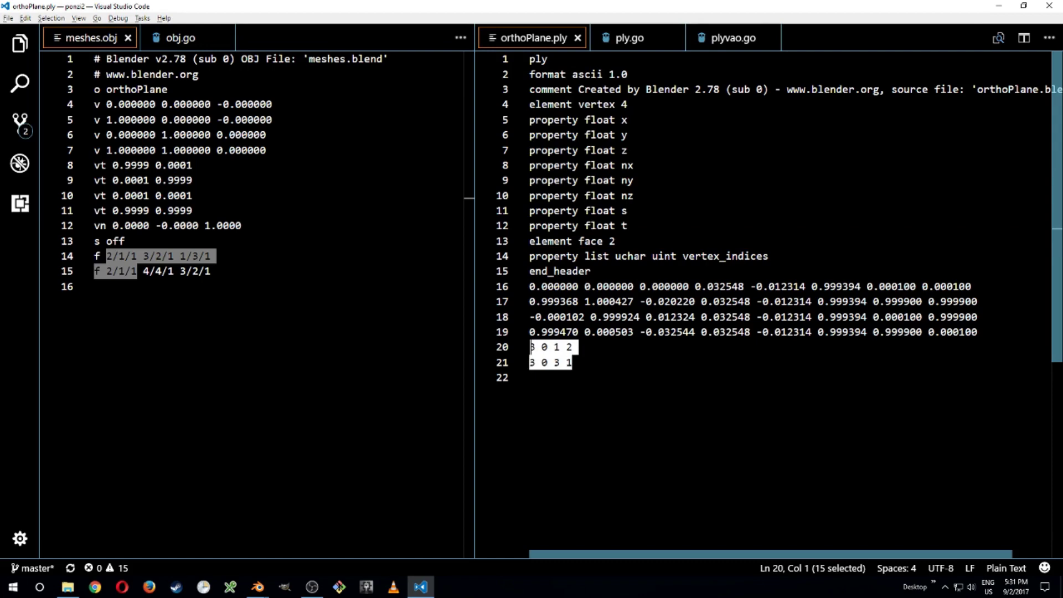
pyautogui.moveTo(535, 286); pyautogui.dragTo(914, 286)
pyautogui.click(916, 286)
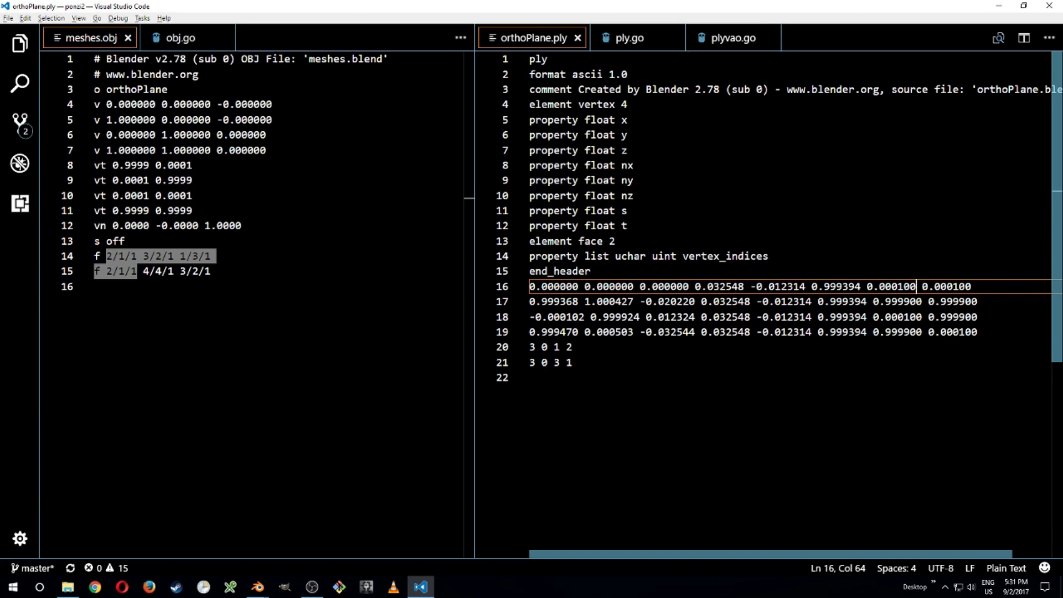
# - Highlight the eight vertex property lines 5–12 and the first vertex row's coordinates
pyautogui.doubleClick(544, 104)
pyautogui.click(530, 120)
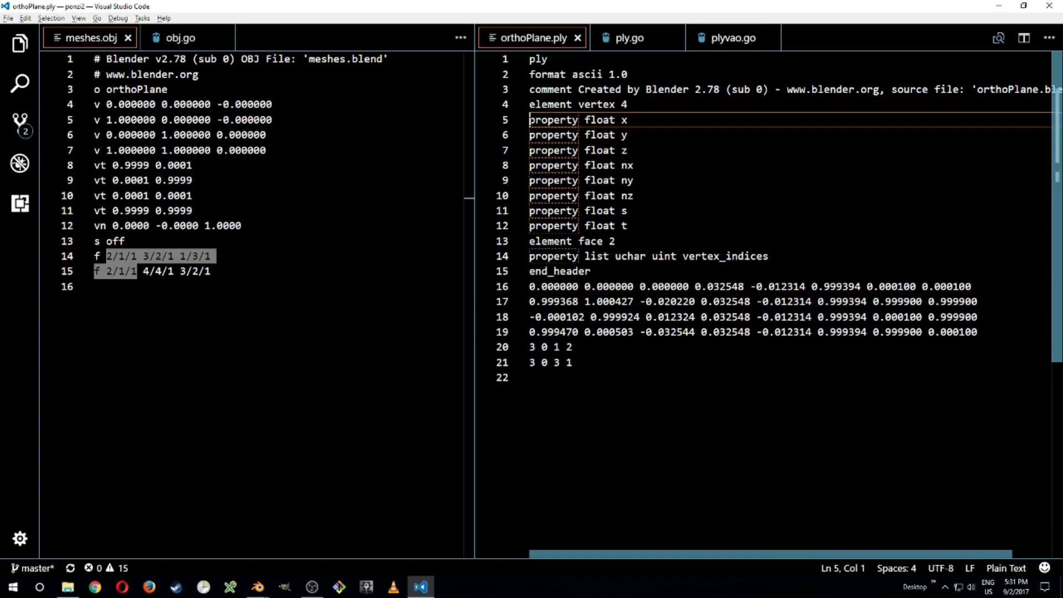
pyautogui.moveTo(530, 120); pyautogui.dragTo(627, 225)
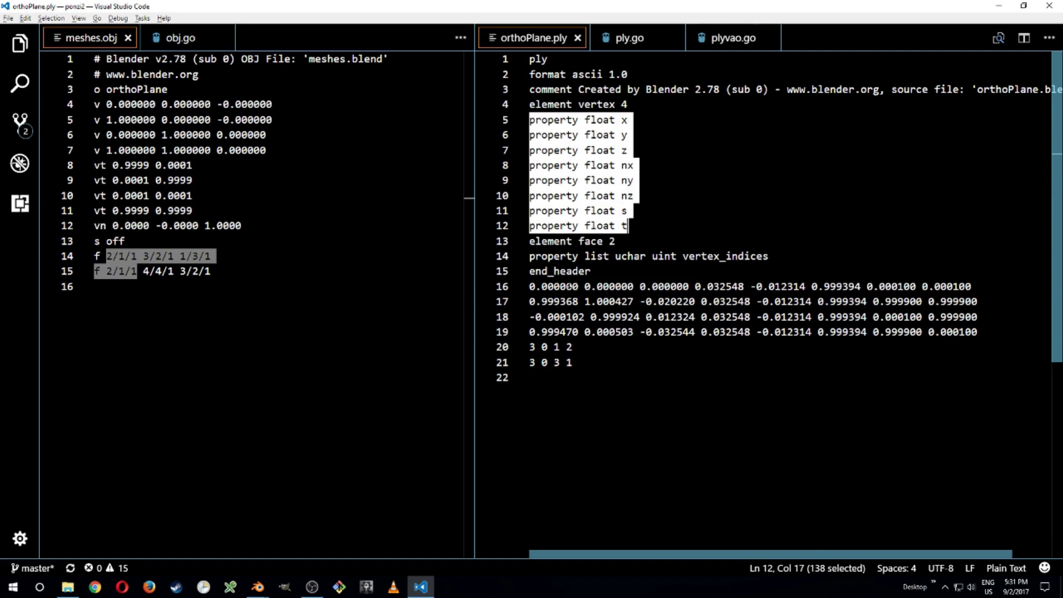
pyautogui.doubleClick(567, 286)
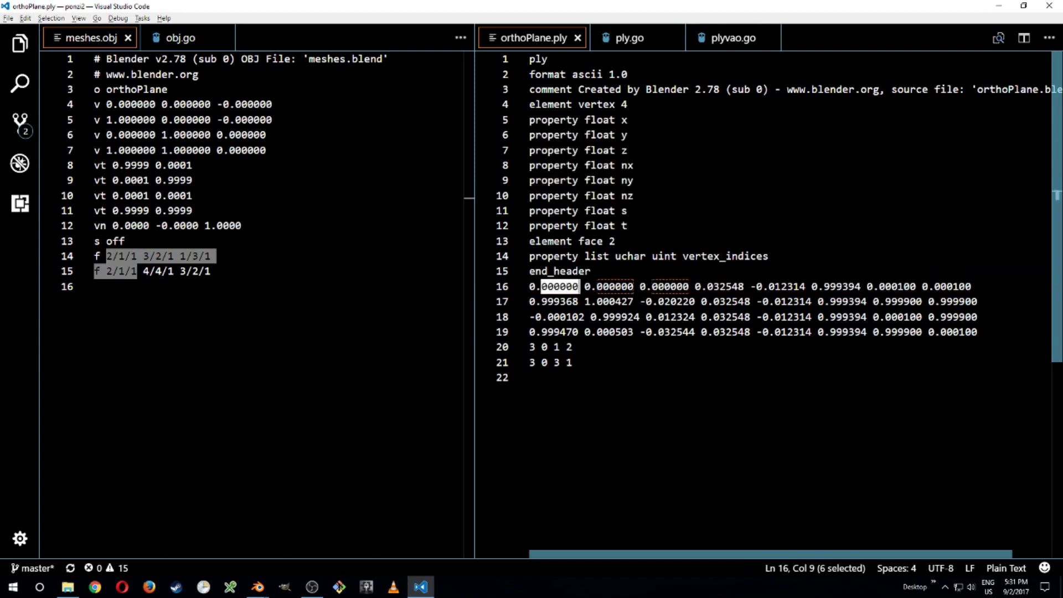
pyautogui.doubleClick(615, 286)
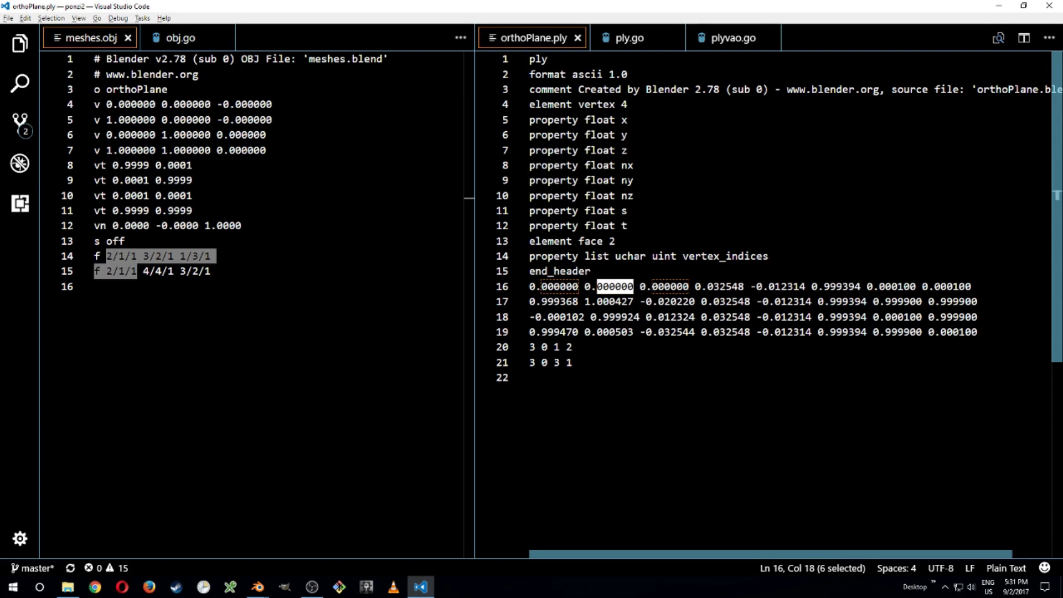
pyautogui.tripleClick(615, 286)
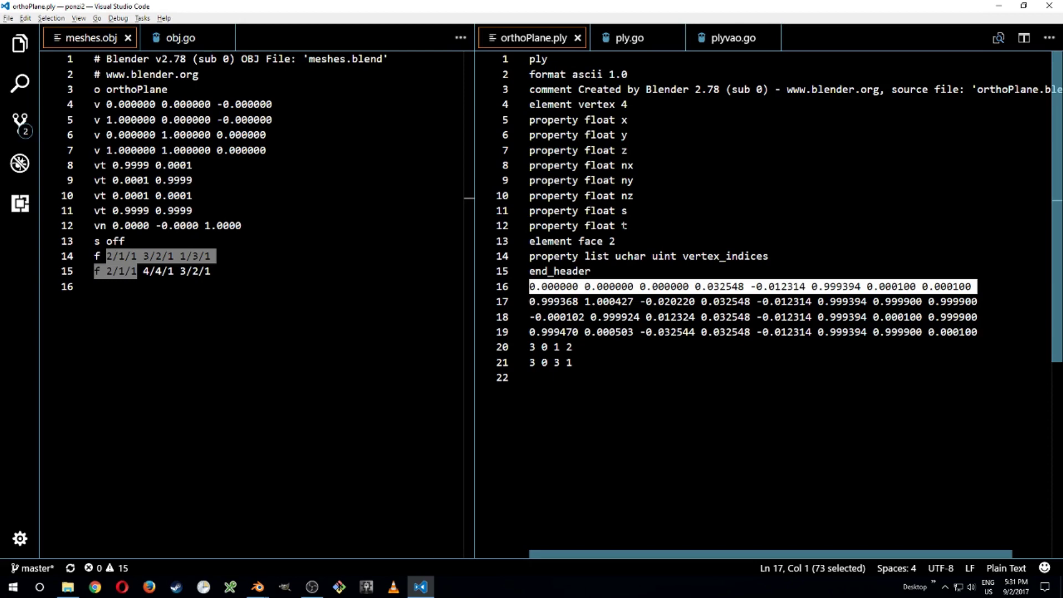
# - Highlight the vertex_indices property on line 14 with its uchar count and uint index types
pyautogui.click(768, 256)
pyautogui.moveTo(768, 256); pyautogui.dragTo(530, 256)
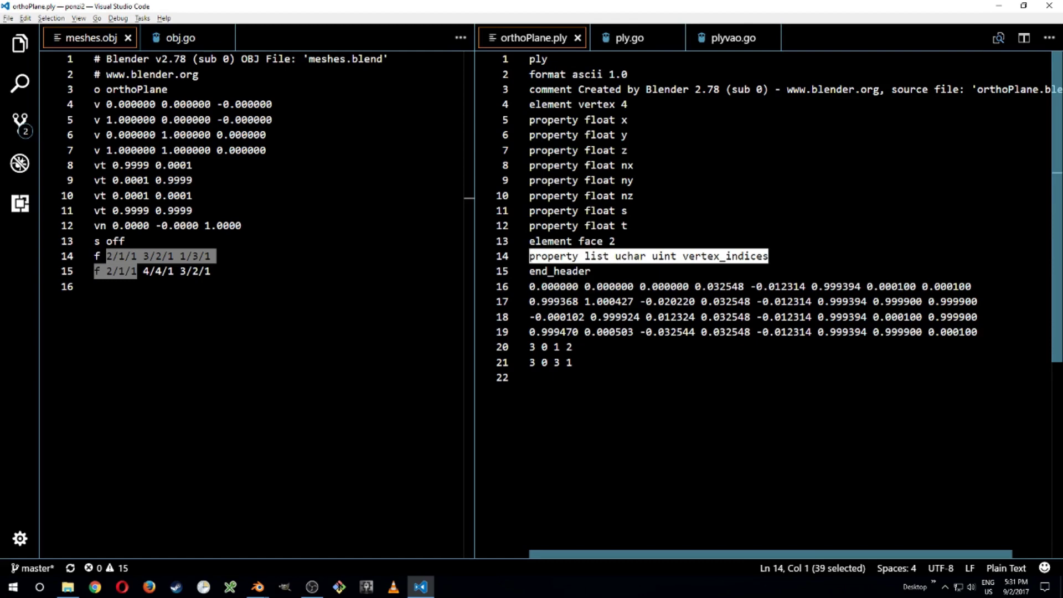
pyautogui.doubleClick(630, 256)
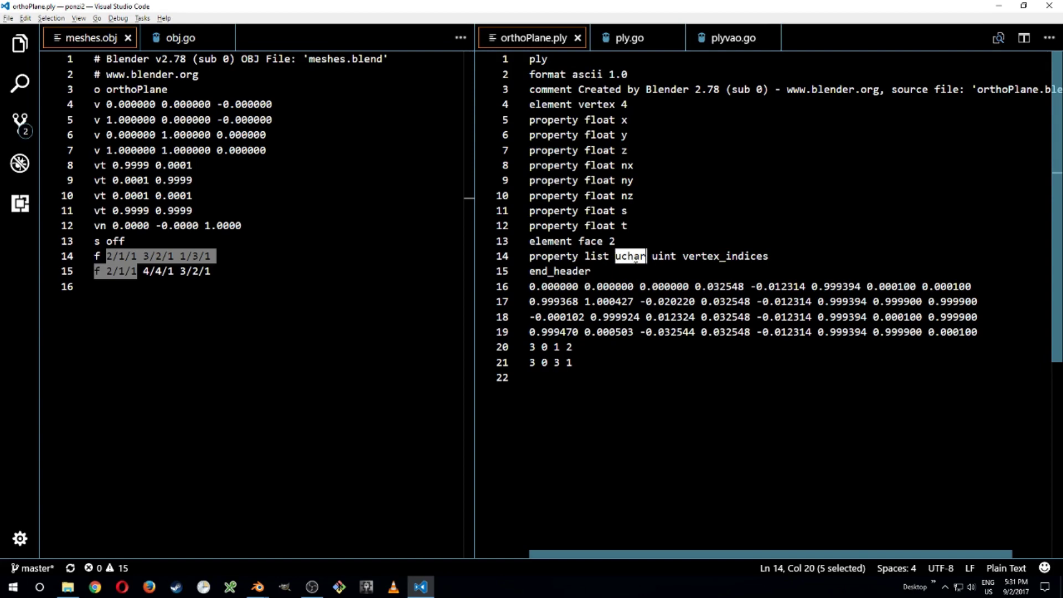
pyautogui.moveTo(535, 347); pyautogui.dragTo(531, 351)
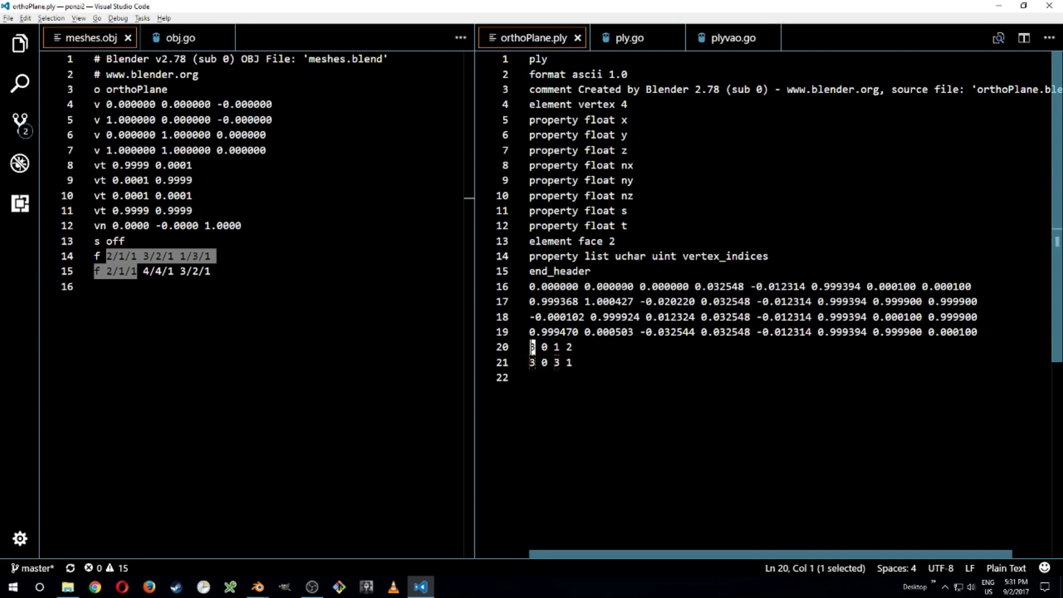
pyautogui.doubleClick(664, 256)
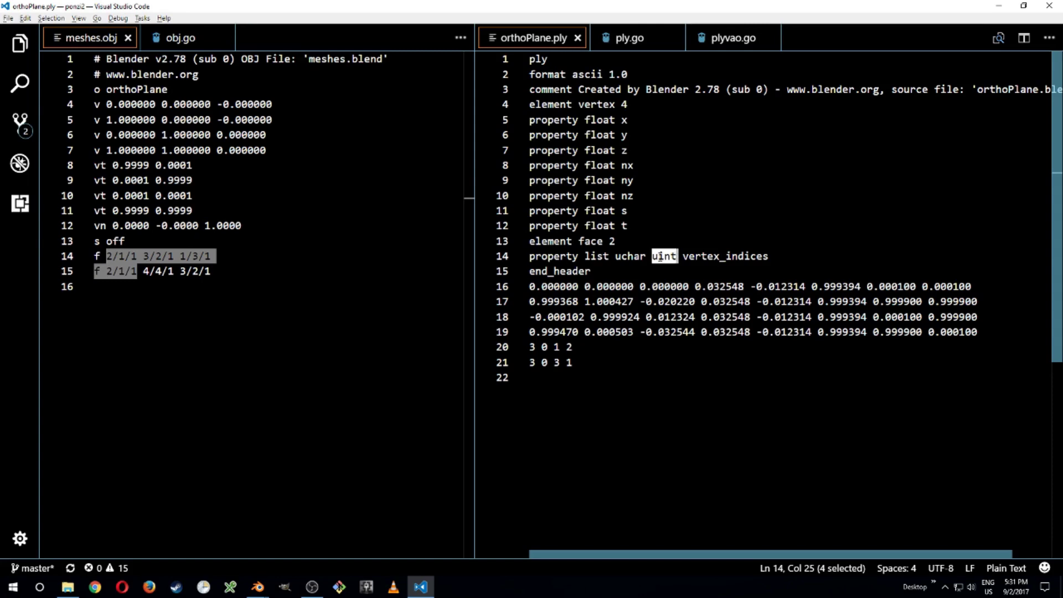
# - Highlight the first face's indices 0 1 2 and point at the second face line
pyautogui.moveTo(542, 347); pyautogui.dragTo(556, 346)
pyautogui.hotkey('shift', 'End')
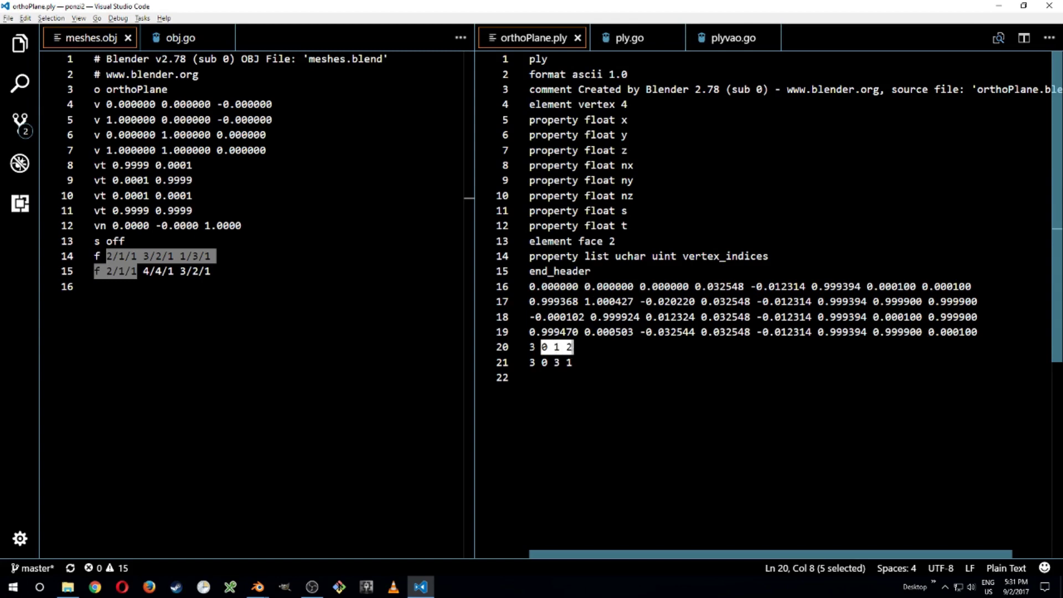
pyautogui.press('Home')
pyautogui.press('Right')
pyautogui.press('Right')
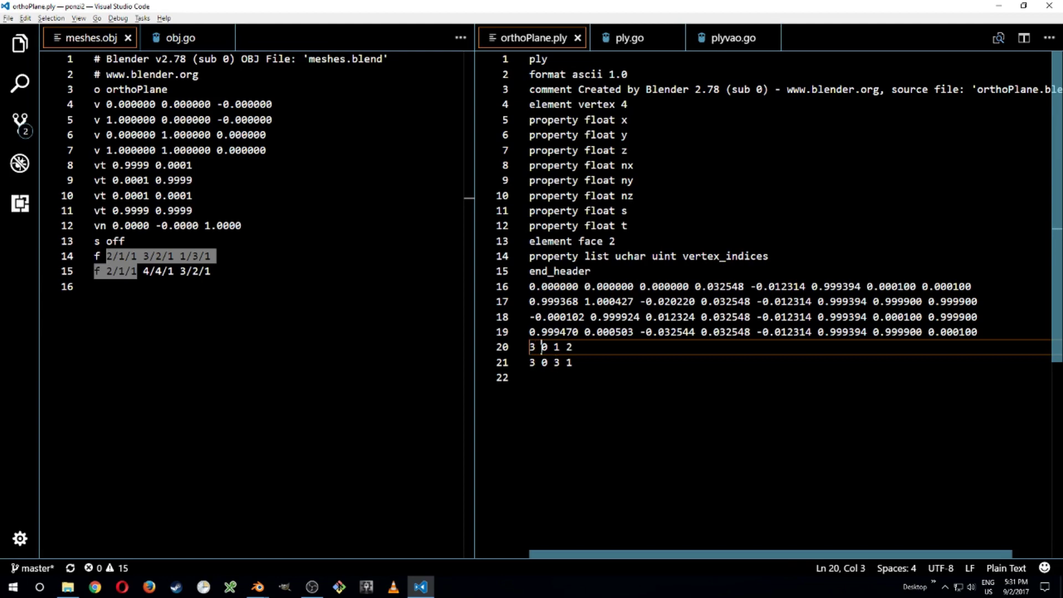
pyautogui.hotkey('shift', 'End')
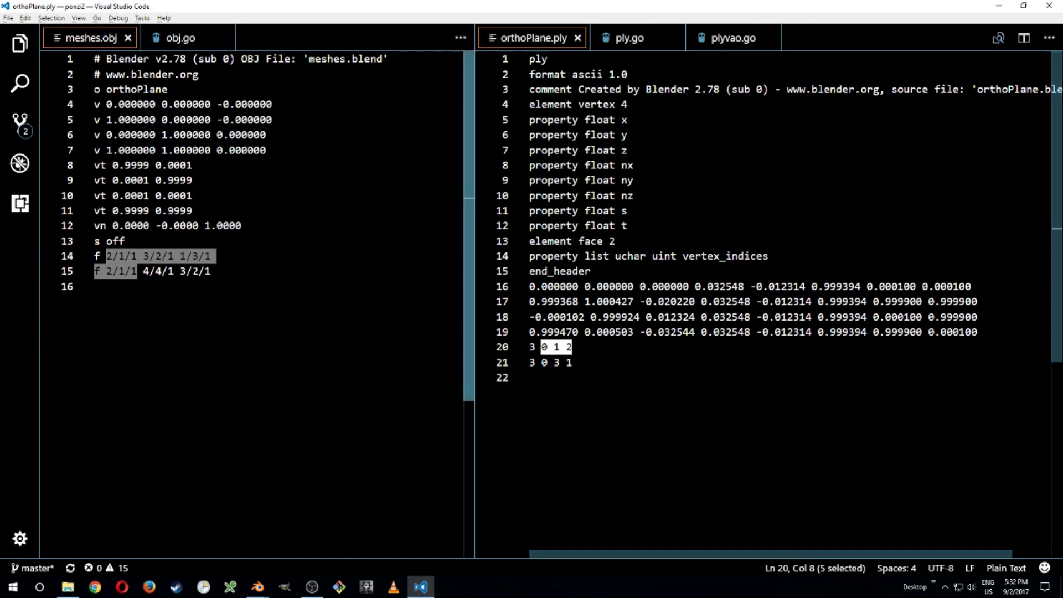
pyautogui.click(559, 362)
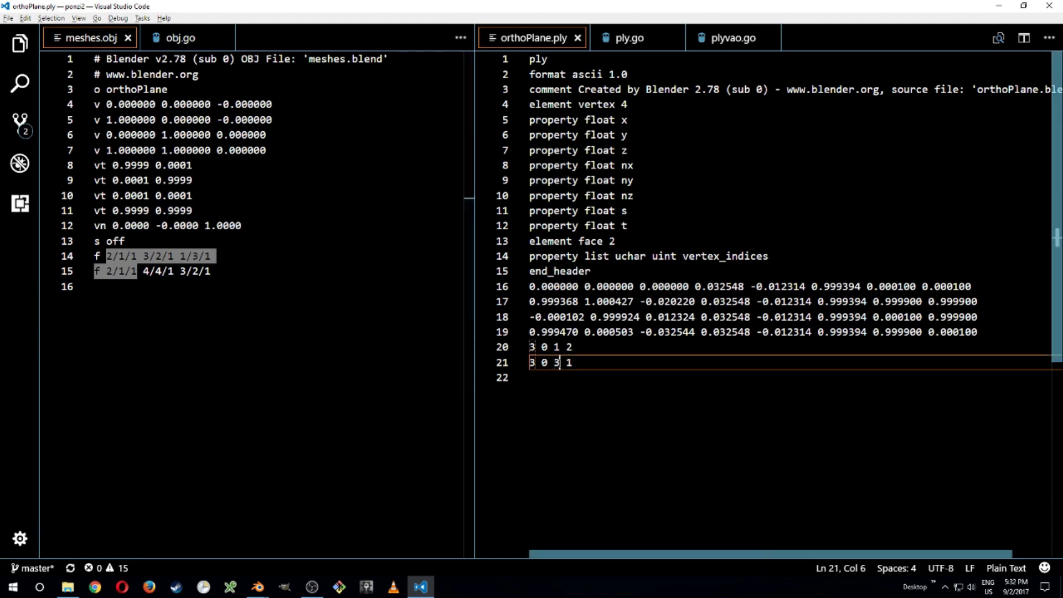
pyautogui.press('End')
pyautogui.hotkey('shift', 'Right')
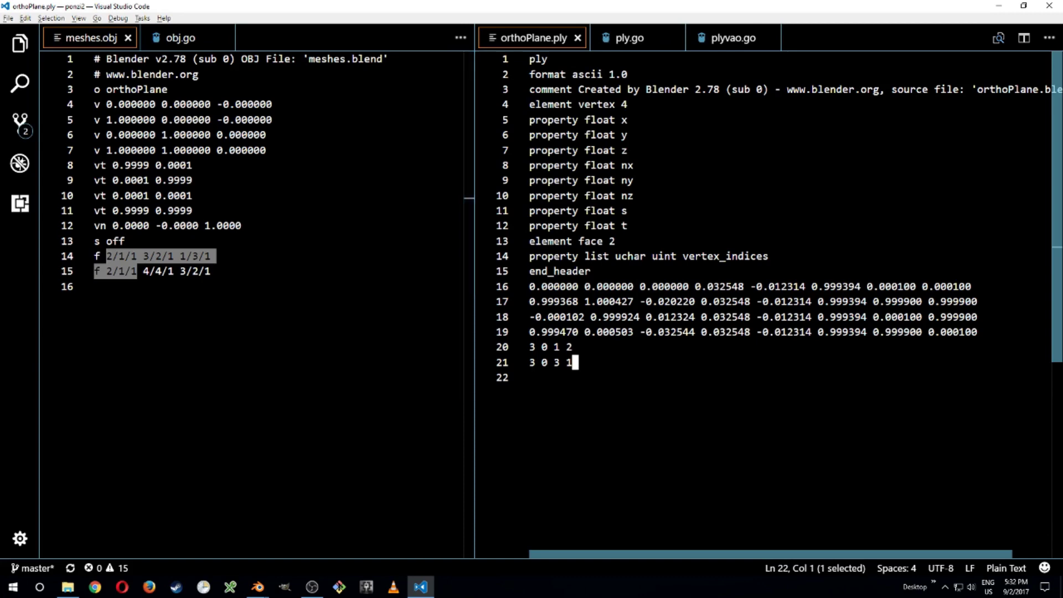
# - Highlight the s and t texture properties, then show obj.go in the left pane
pyautogui.moveTo(627, 225); pyautogui.dragTo(529, 211)
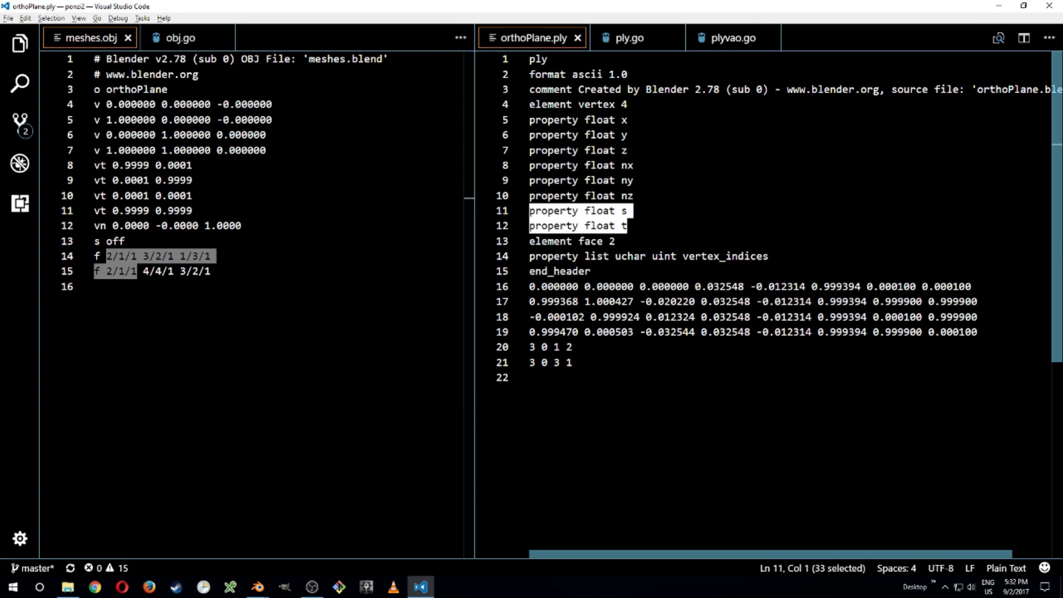
pyautogui.click(625, 226)
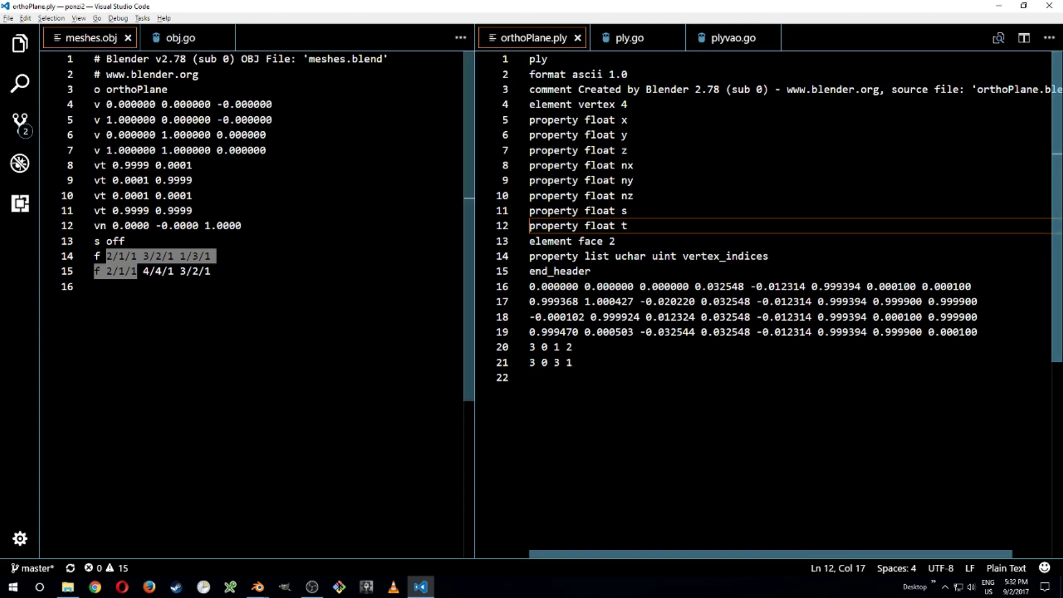
pyautogui.click(170, 35)
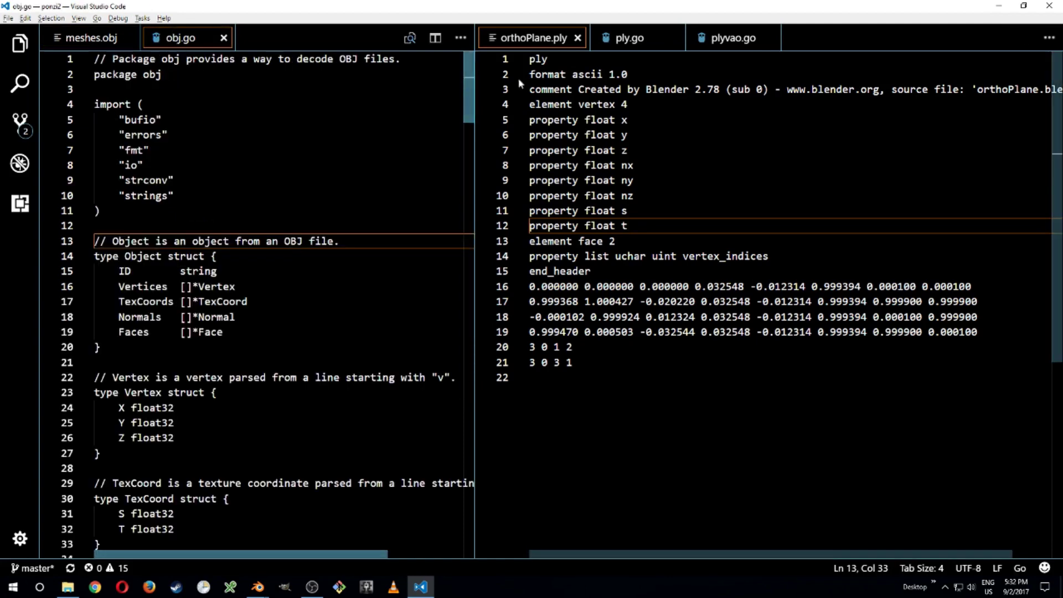
# - Show ply.go in the right pane and scroll through its header structs and Decode function
pyautogui.click(626, 39)
pyautogui.scroll(10, 775, 277)
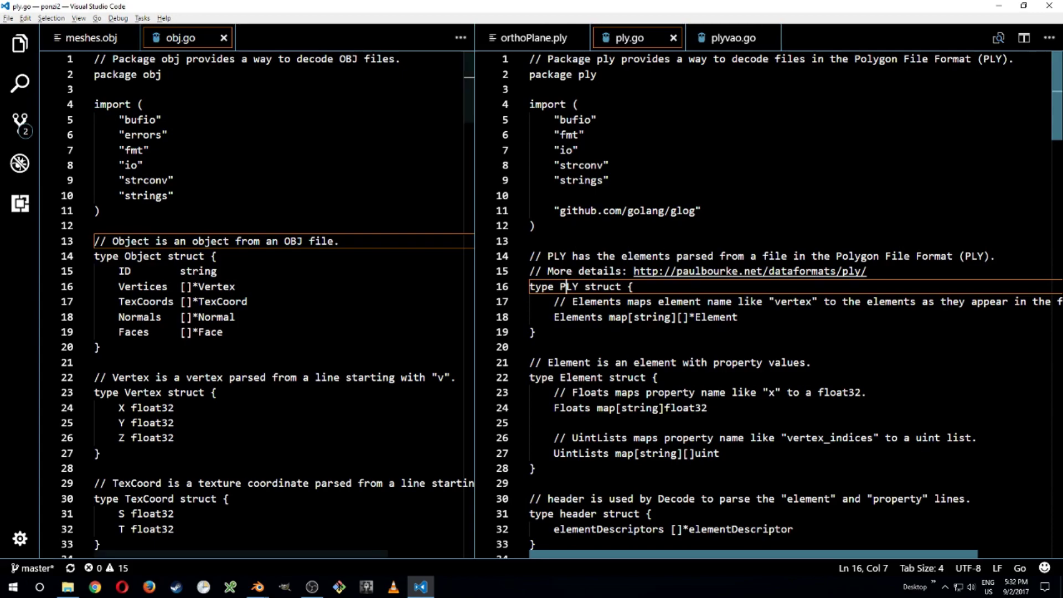
pyautogui.scroll(-20, 249, 304)
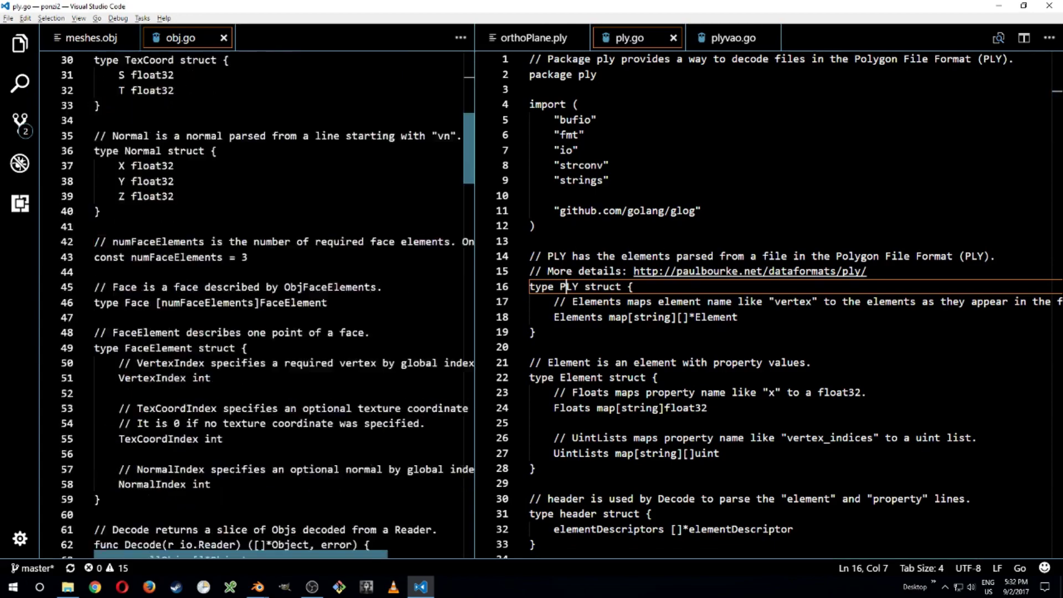
pyautogui.scroll(-20, 769, 305)
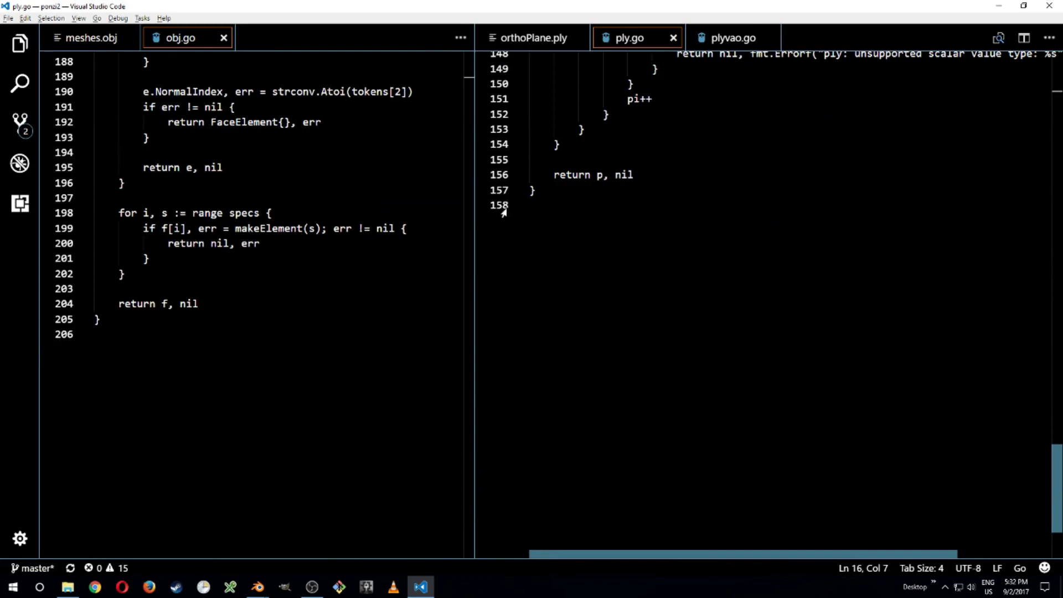
pyautogui.scroll(20, 515, 216)
pyautogui.scroll(20, 438, 242)
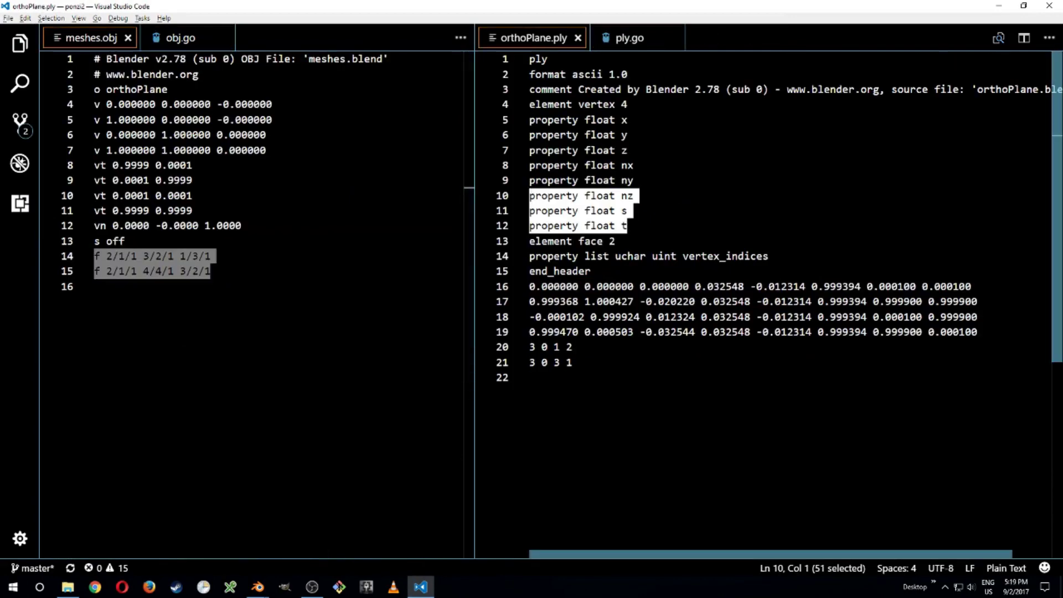
pyautogui.click(634, 42)
pyautogui.scroll(-15, 764, 305)
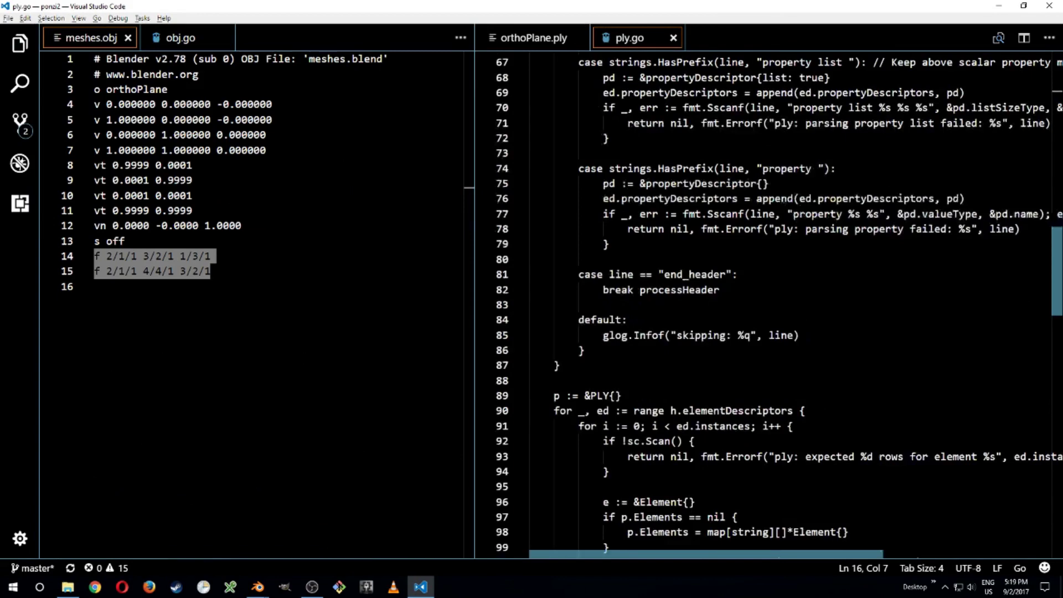
pyautogui.scroll(-20, 763, 304)
pyautogui.scroll(3, 763, 305)
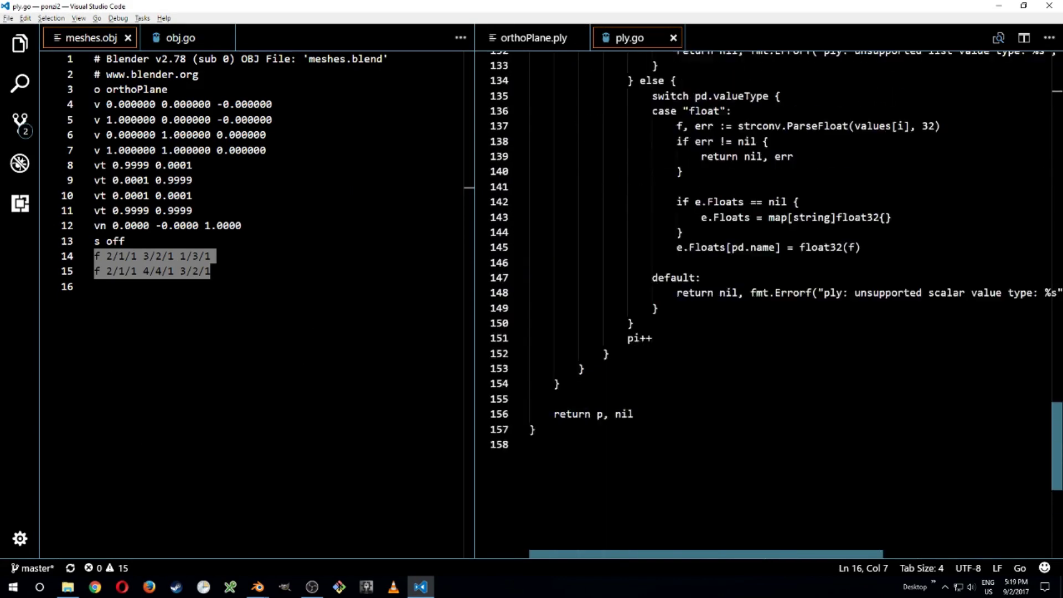
pyautogui.scroll(2, 764, 304)
pyautogui.scroll(3, 764, 305)
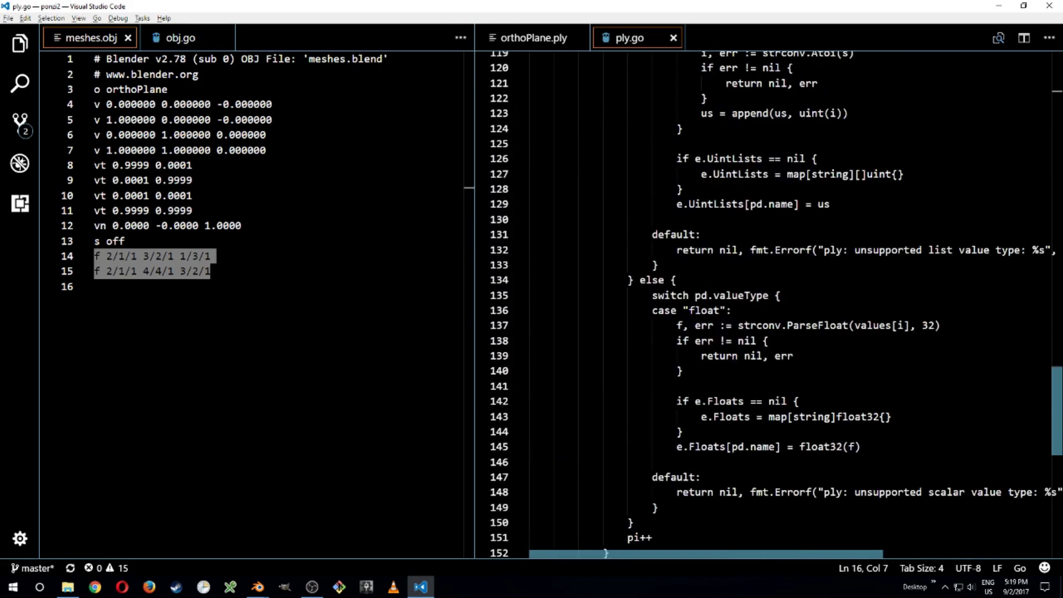
pyautogui.scroll(10, 763, 304)
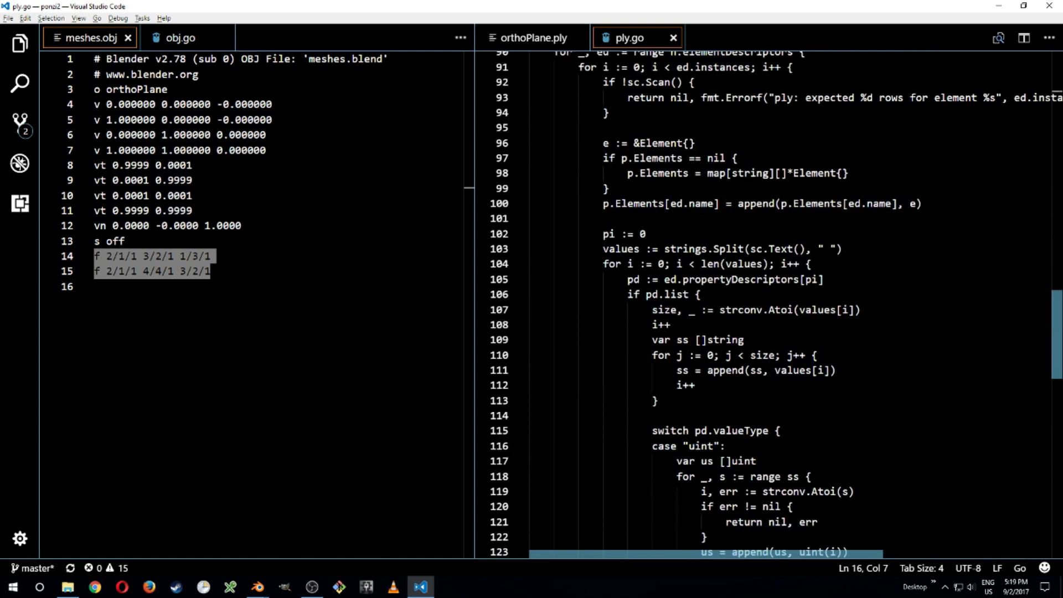
pyautogui.scroll(-10, 764, 305)
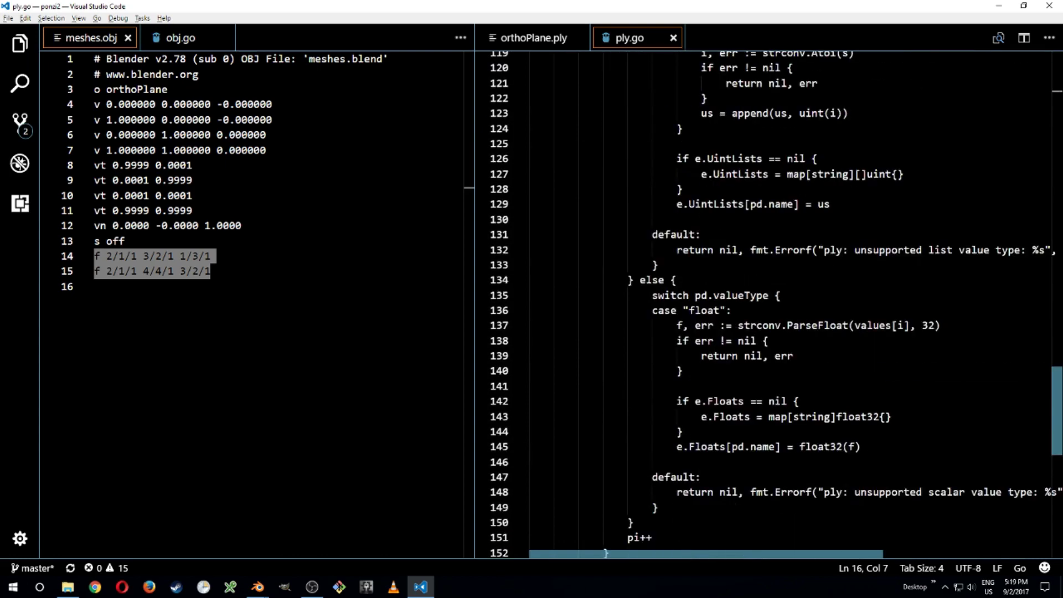
pyautogui.moveTo(775, 554)
pyautogui.mouseDown()
pyautogui.moveTo(935, 554)
pyautogui.moveTo(774, 553)
pyautogui.mouseUp()
pyautogui.scroll(-11, 763, 305)
pyautogui.scroll(20, 763, 305)
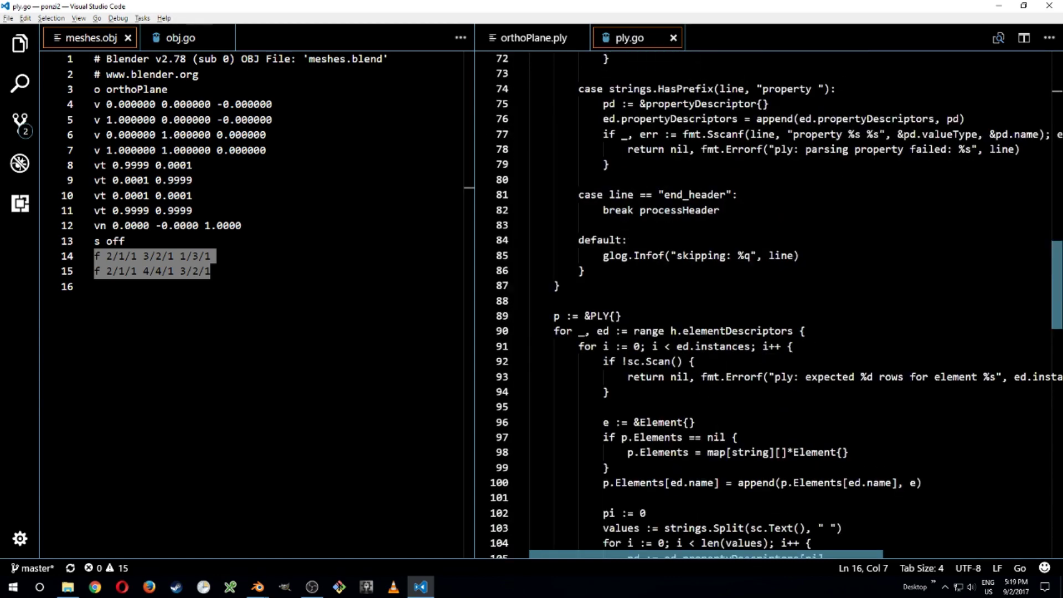
pyautogui.scroll(14, 764, 305)
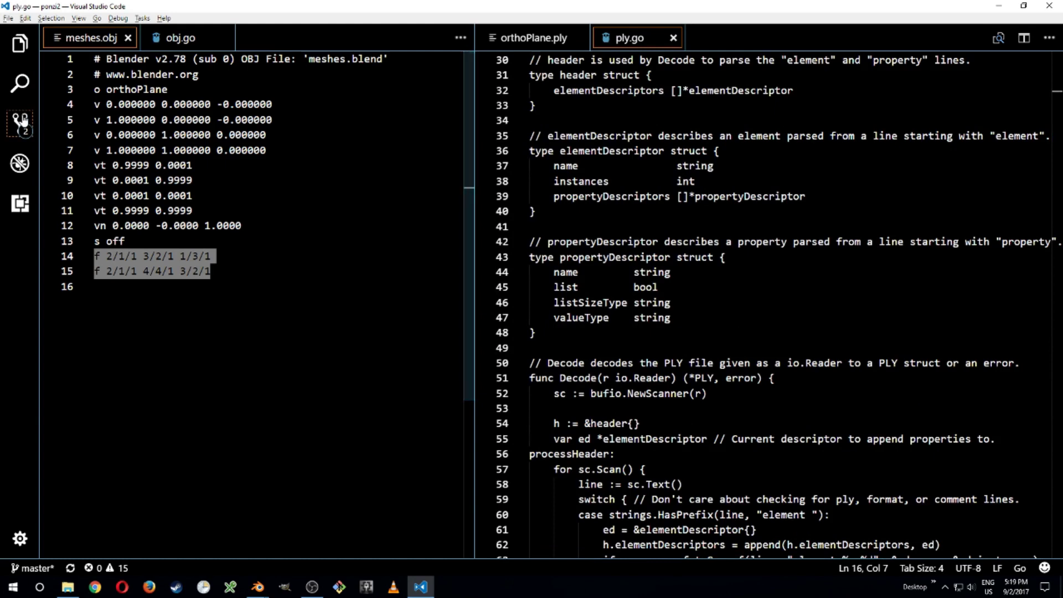
# - Open plyvao.go, check the 1-t texture flip on line 42, then return to orthoPlane.ply
pyautogui.click(20, 44)
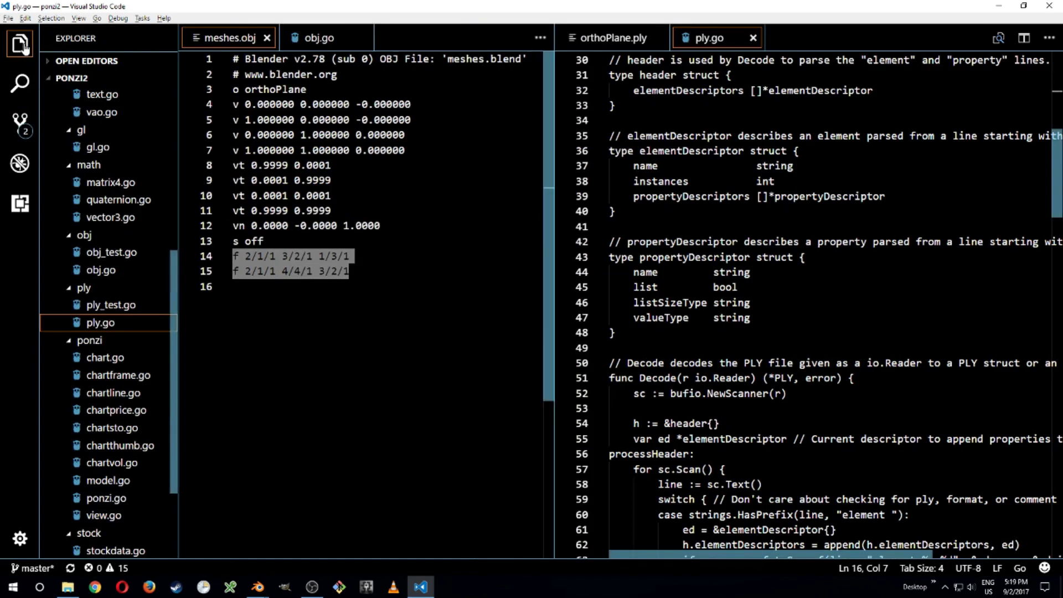
pyautogui.scroll(3, 124, 258)
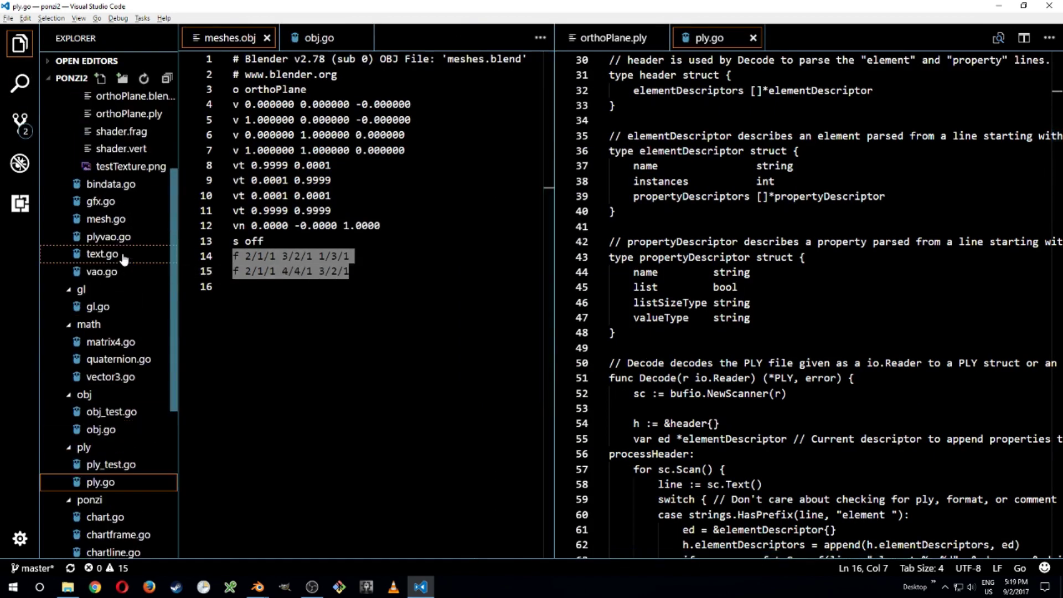
pyautogui.scroll(1, 115, 278)
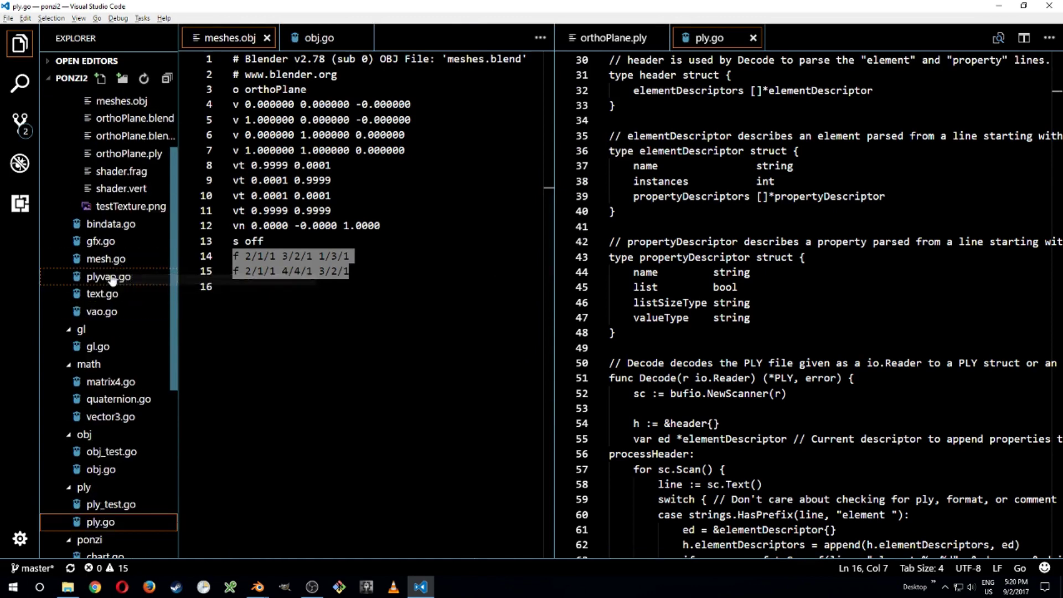
pyautogui.click(108, 276)
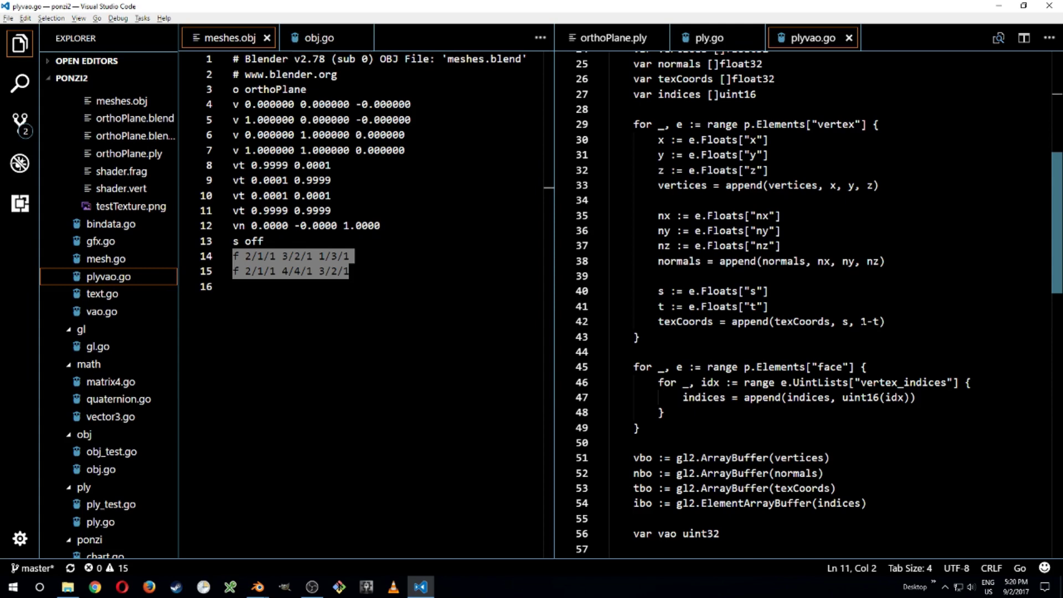
pyautogui.click(862, 322)
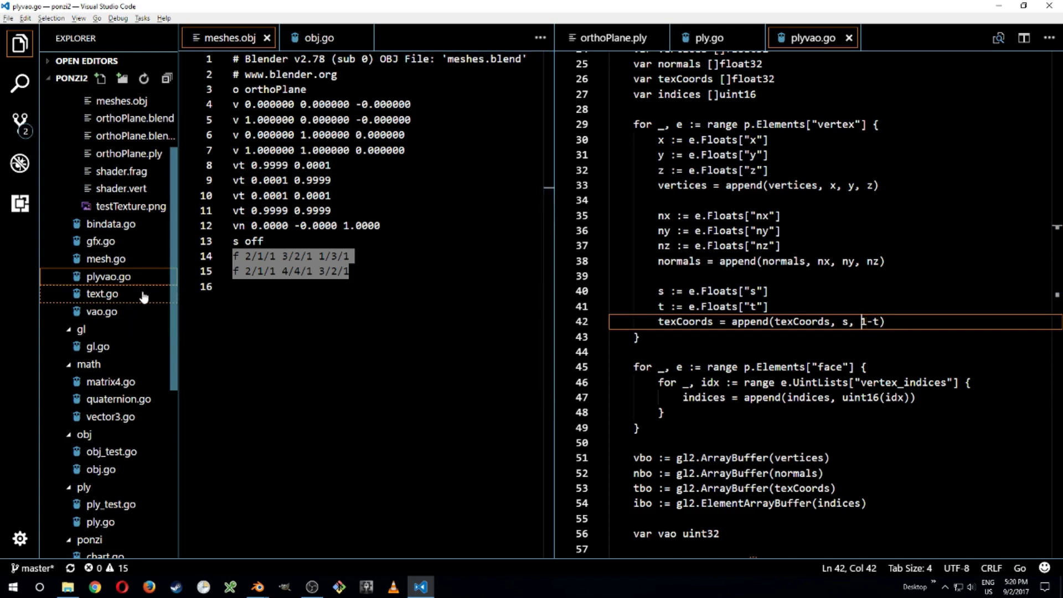
pyautogui.scroll(5, 775, 221)
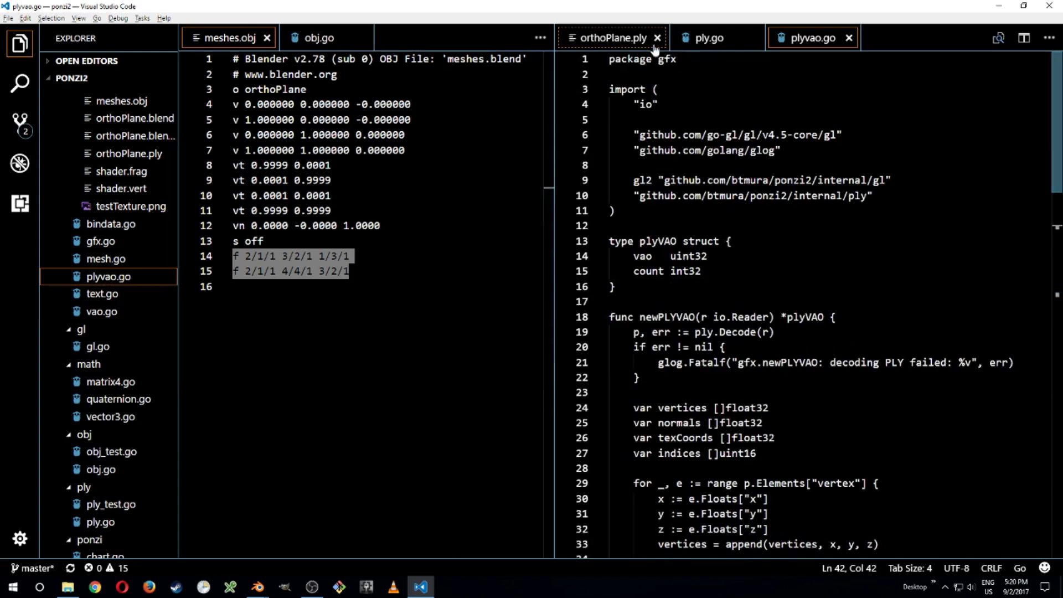
pyautogui.click(628, 45)
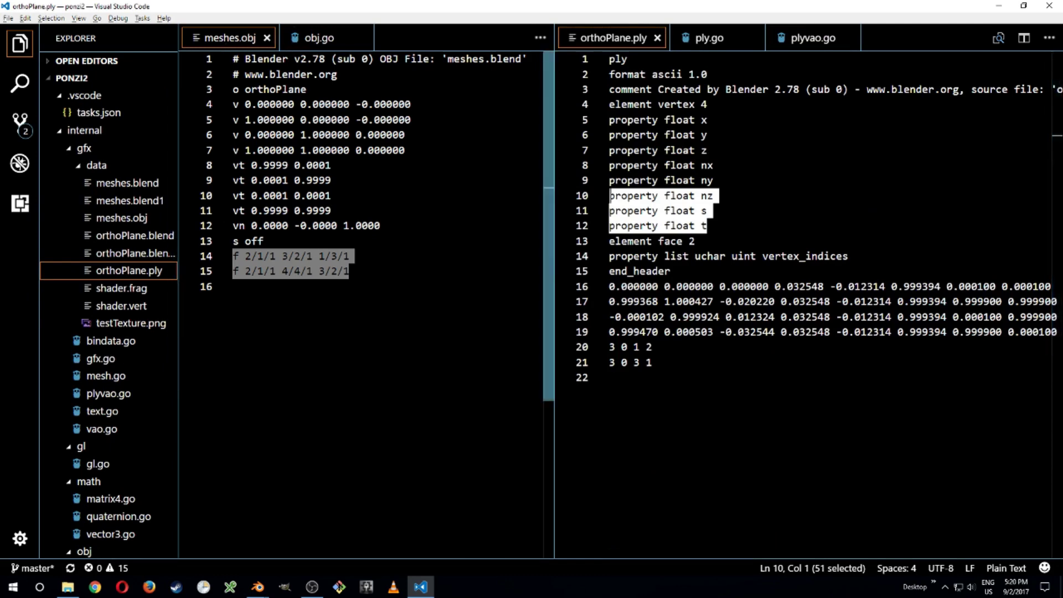
# - Hide the Explorer sidebar with Ctrl+B and return to Blender's orthoPlane.blend with the red F-textured plane
pyautogui.hotkey('ctrl', 'b')
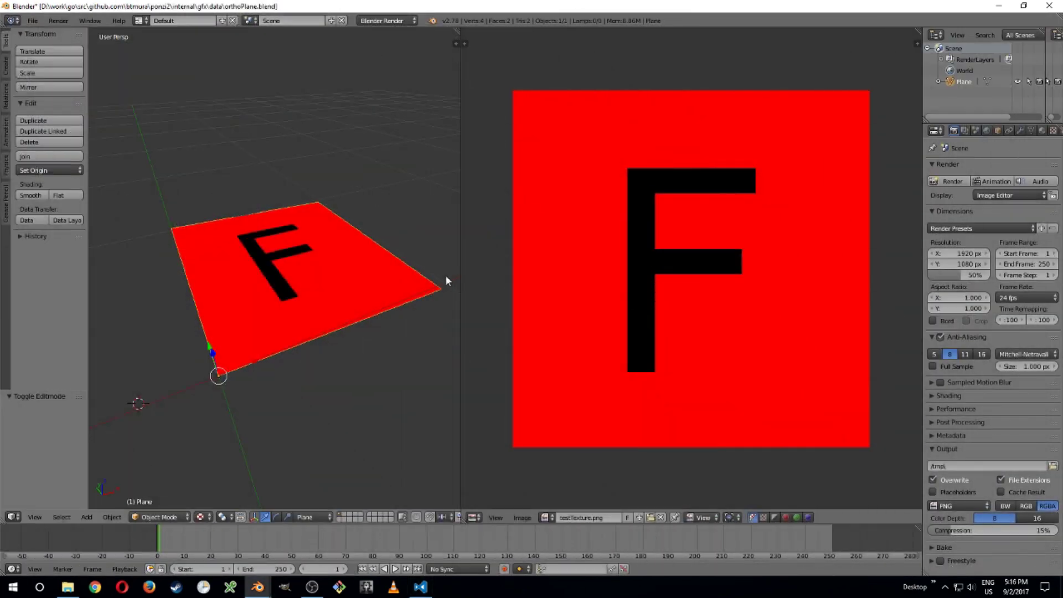
pyautogui.scroll(2, 444, 275)
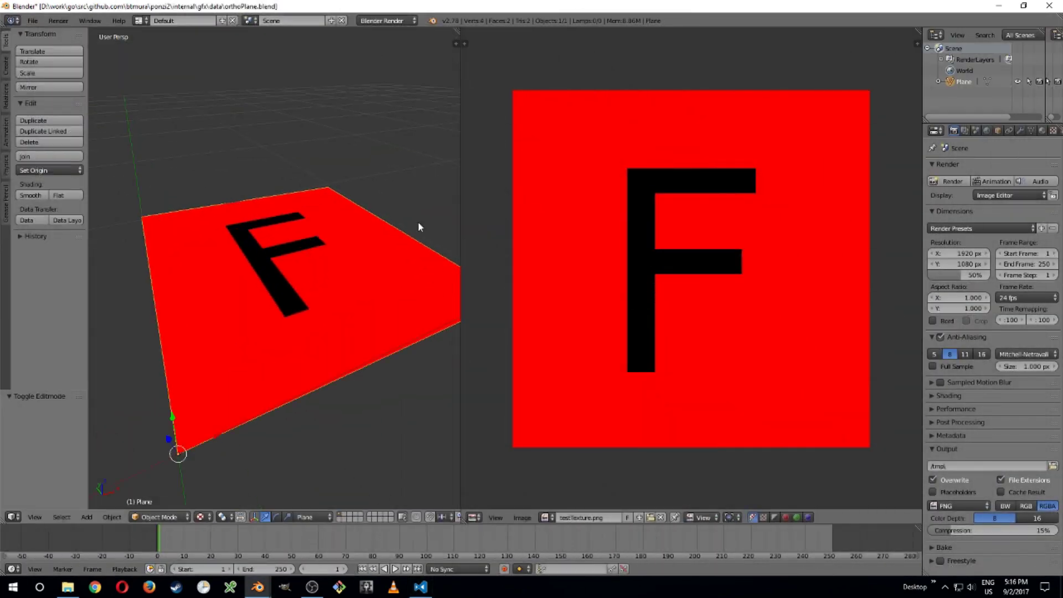